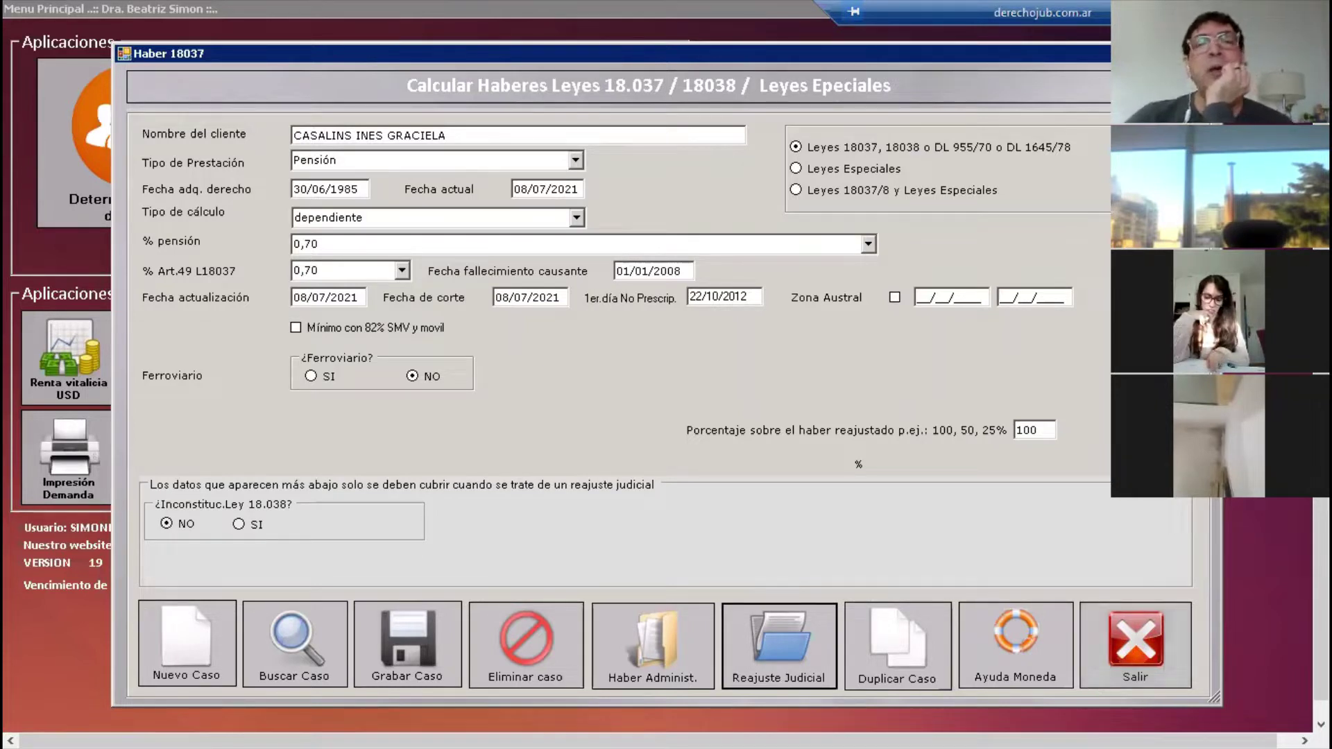
Step: Save the case, open its administrative benefit form (Haber Administ.) and calculate the update of the remunerations
{"action": "left_click_drag", "start_coordinate": [526, 56], "coordinate": [427, 31]}
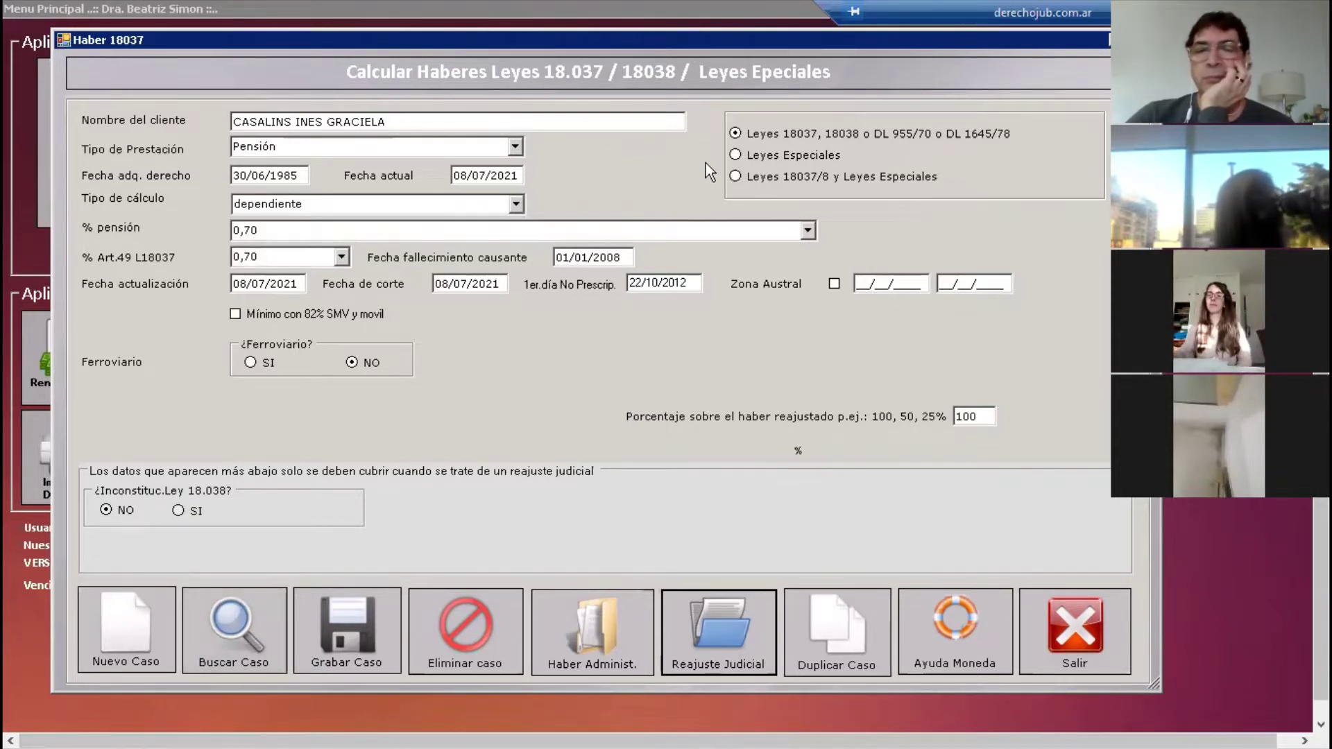
{"action": "left_click", "coordinate": [621, 627]}
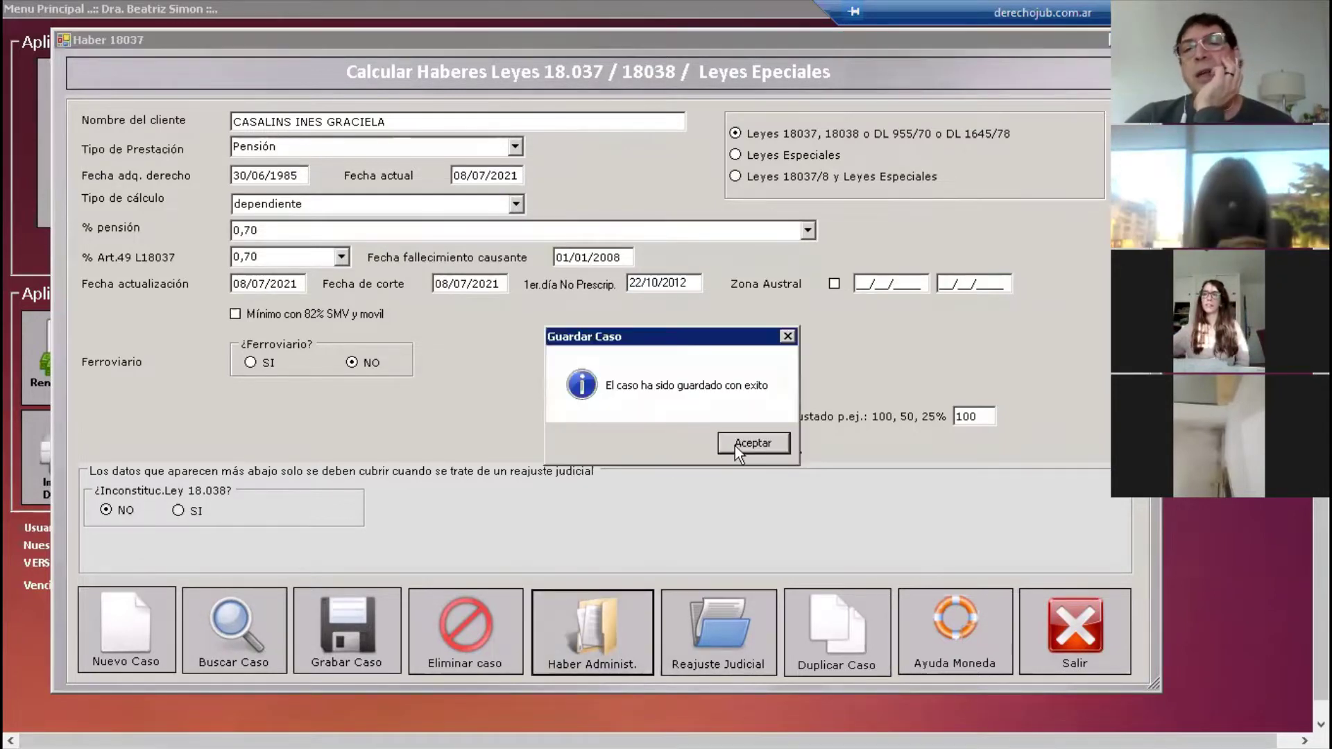
{"action": "left_click", "coordinate": [734, 445]}
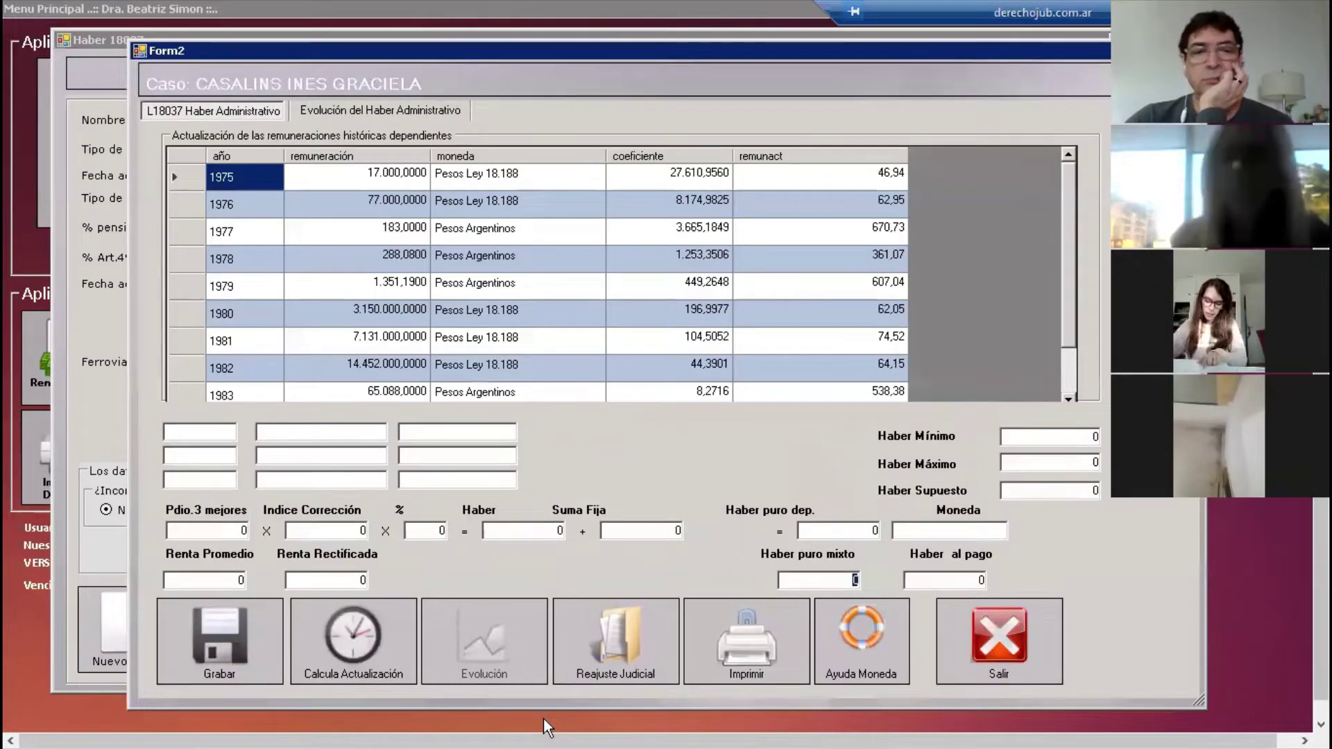
{"action": "left_click", "coordinate": [368, 615]}
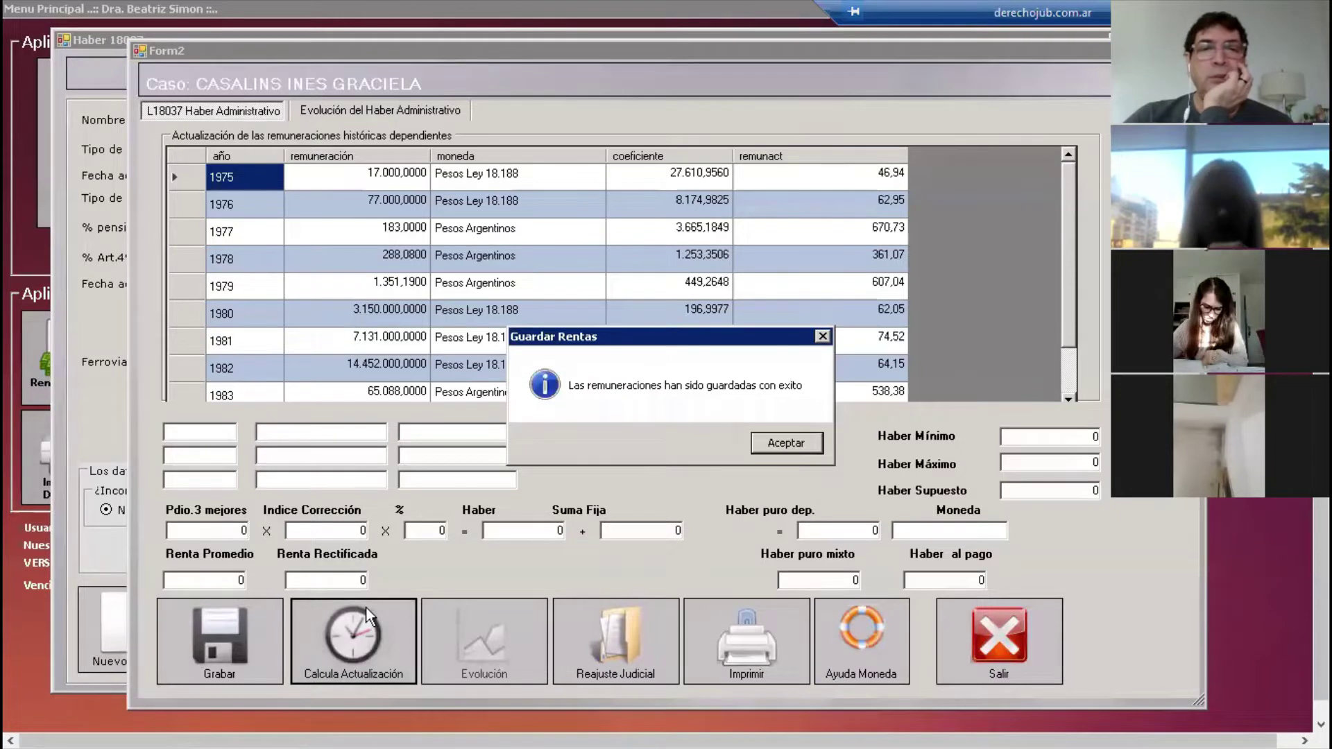
{"action": "left_click", "coordinate": [763, 445]}
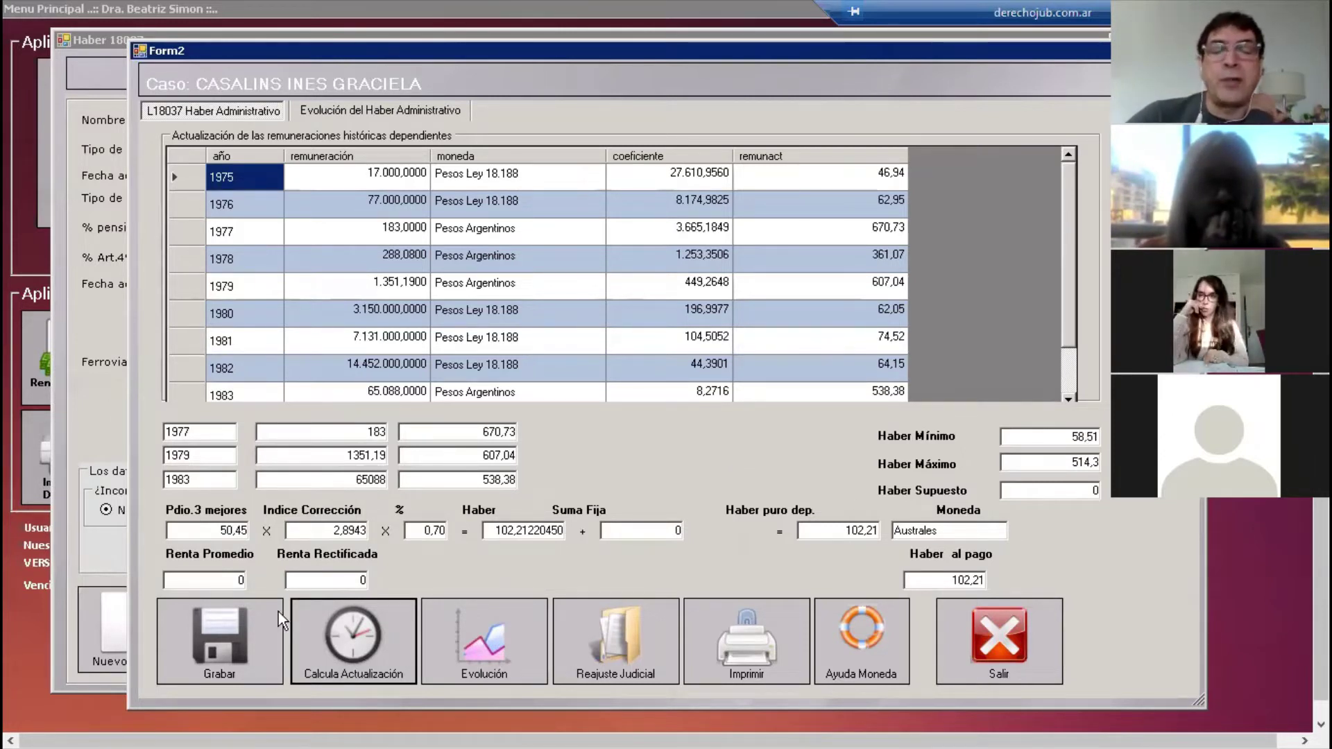
Step: Review the correction index and the historical remuneration list from 1975 to 1984
{"action": "double_click", "coordinate": [325, 530]}
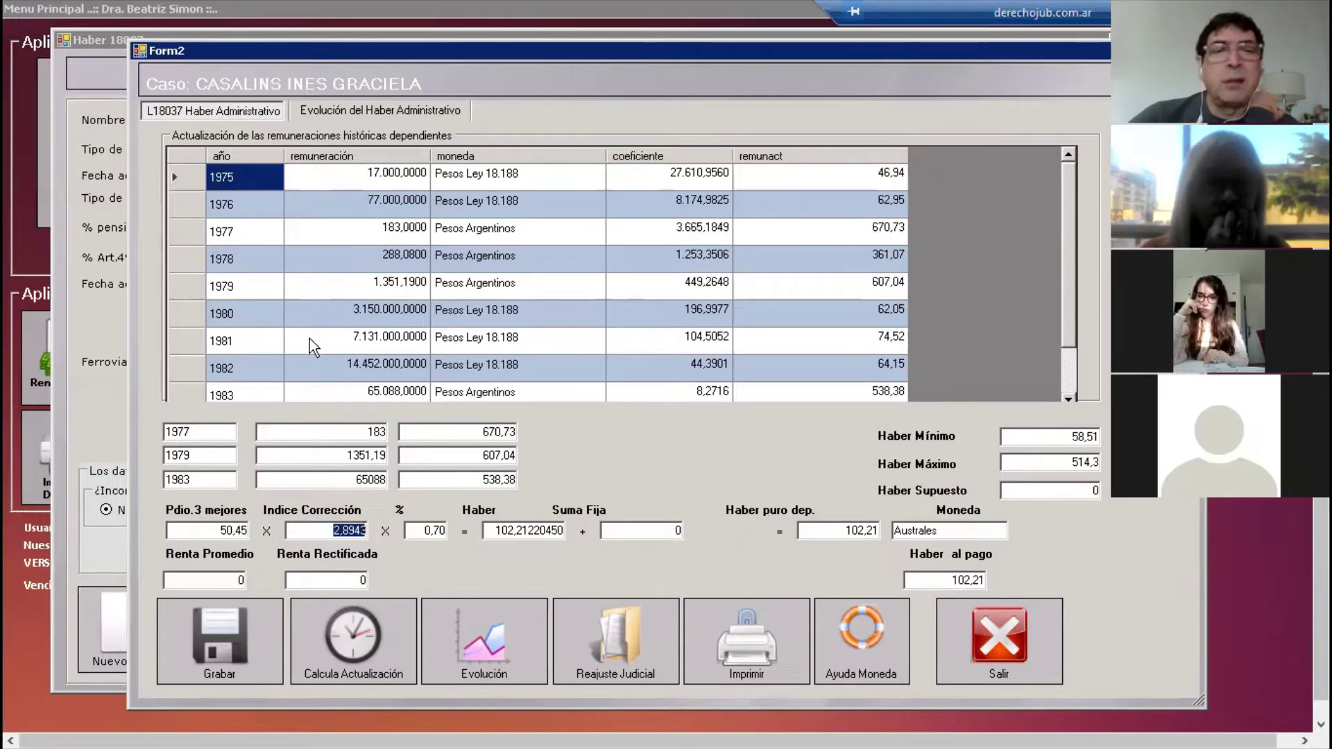
{"action": "left_click", "coordinate": [1064, 394]}
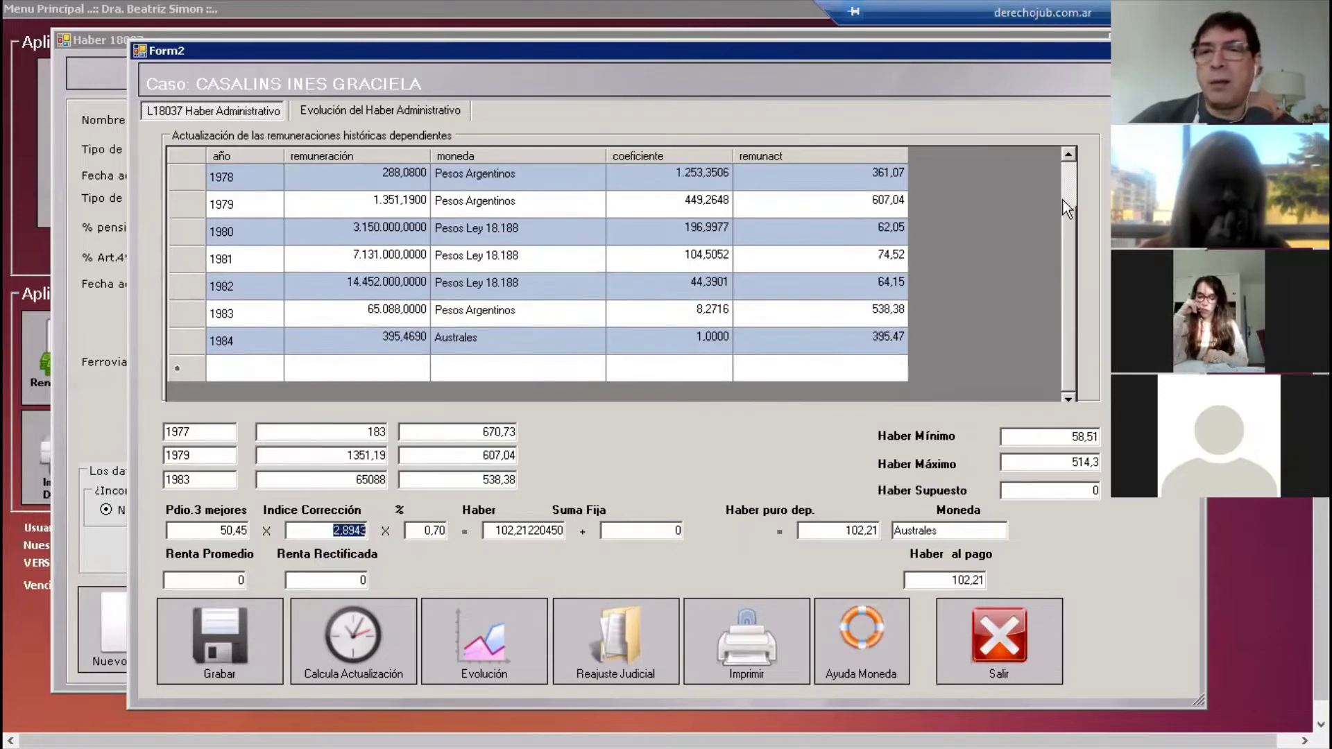
{"action": "left_click", "coordinate": [1074, 167]}
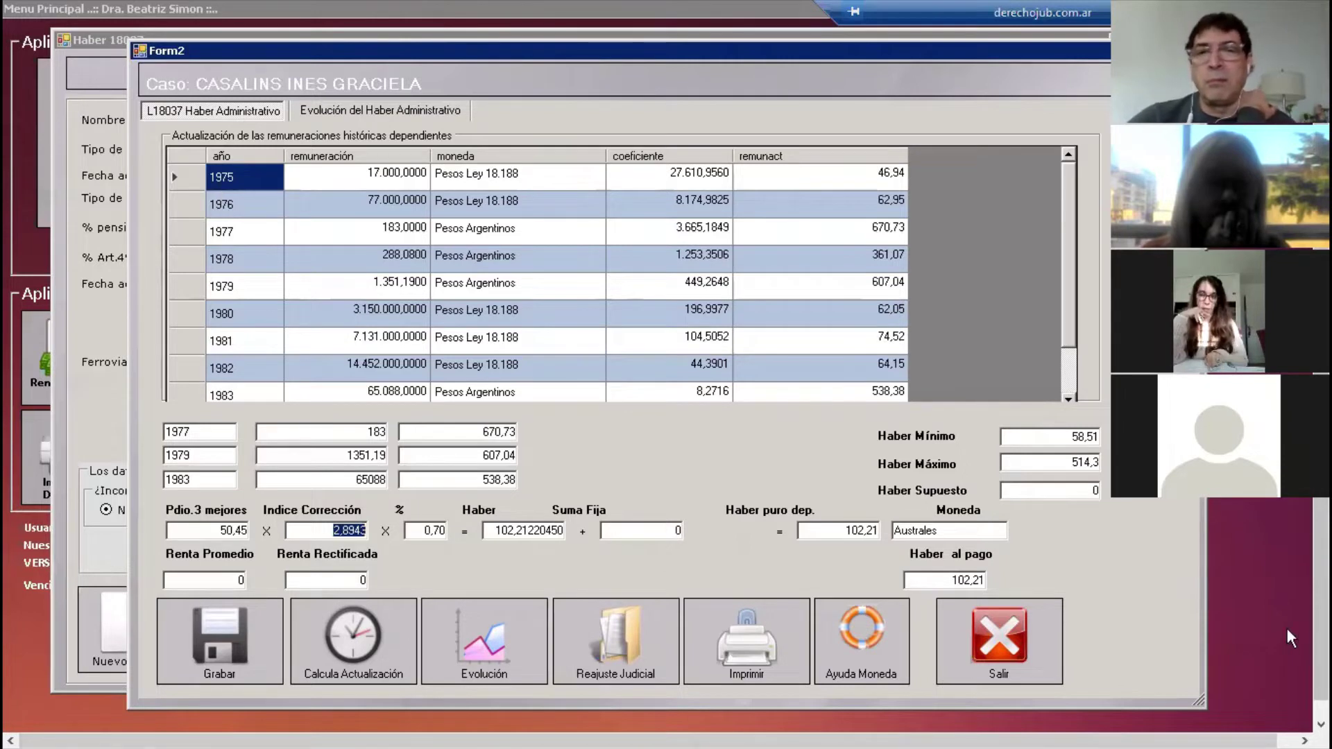
{"action": "left_click", "coordinate": [1068, 383]}
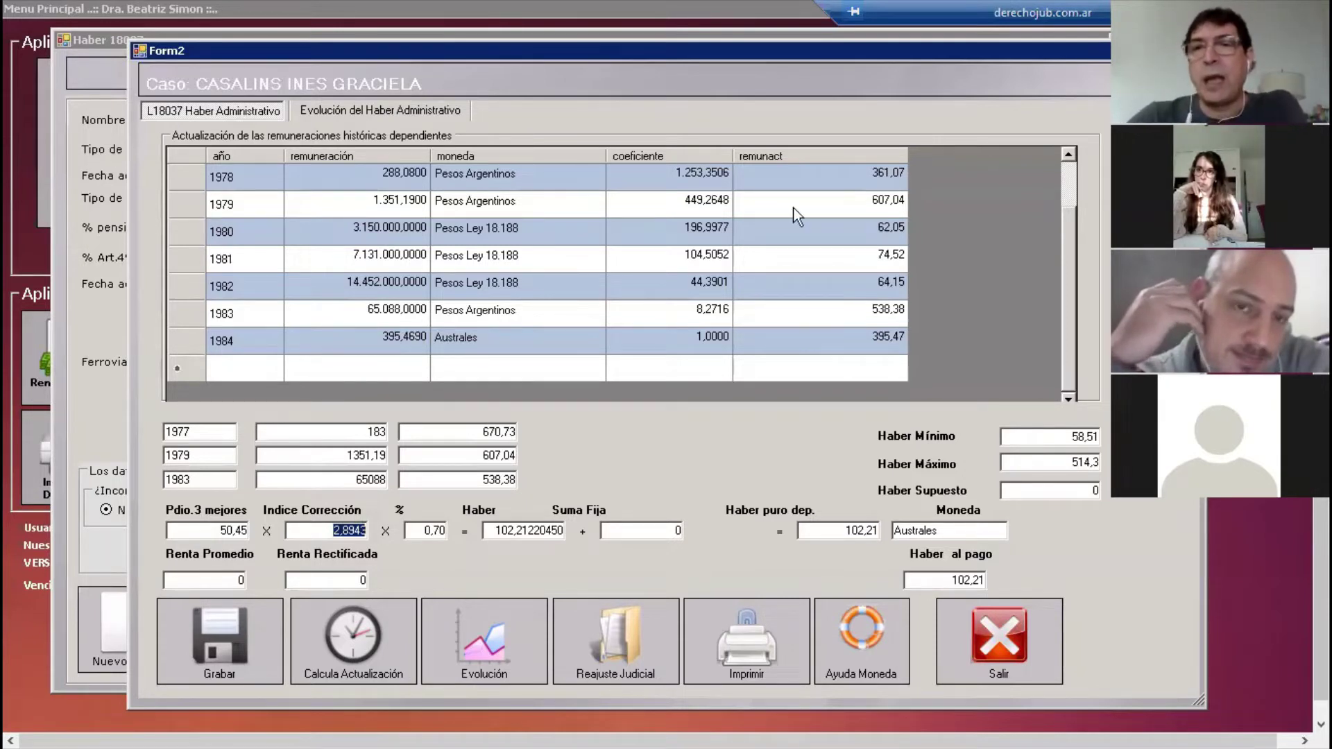
{"action": "scroll", "coordinate": [1063, 169], "scroll_direction": "up", "scroll_amount": 1}
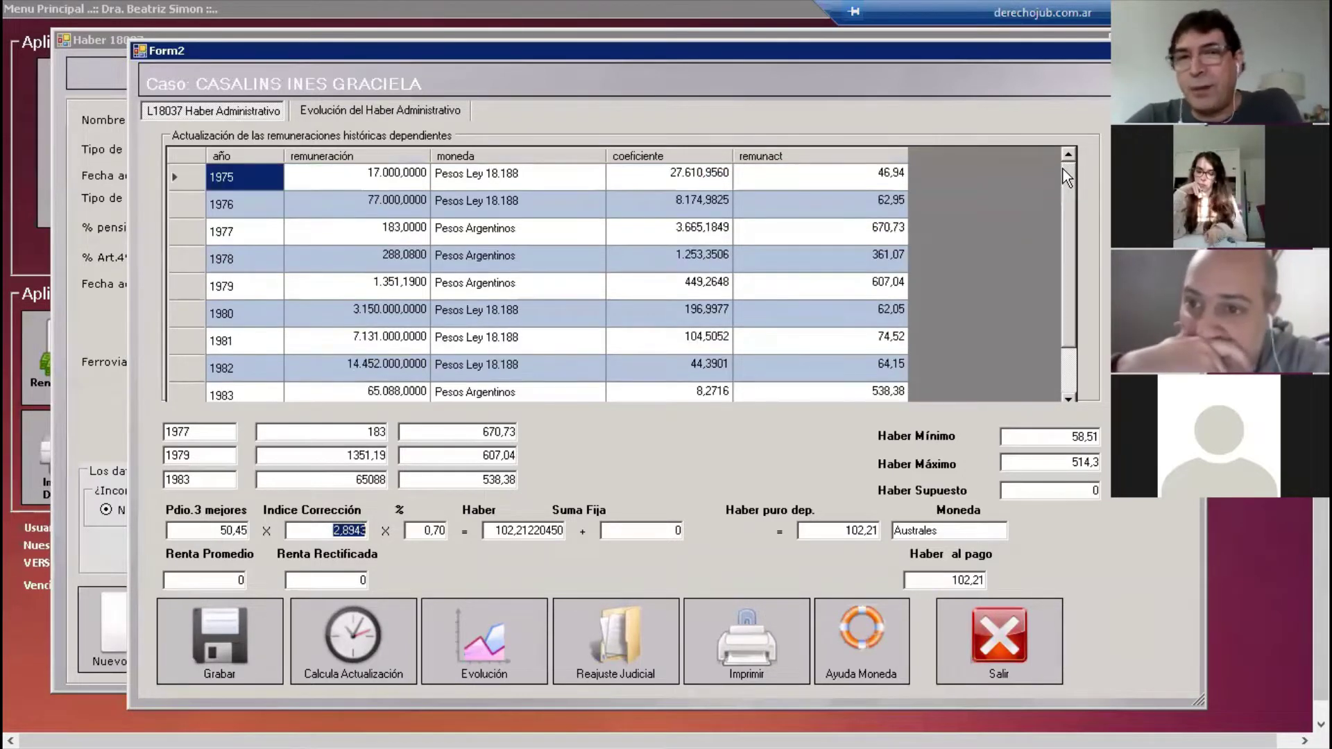
Step: Re-enter 17.000 as the 1975 remuneration and pass over the 1976 row without changes
{"action": "left_click", "coordinate": [357, 175]}
{"action": "type", "text": "1700"}
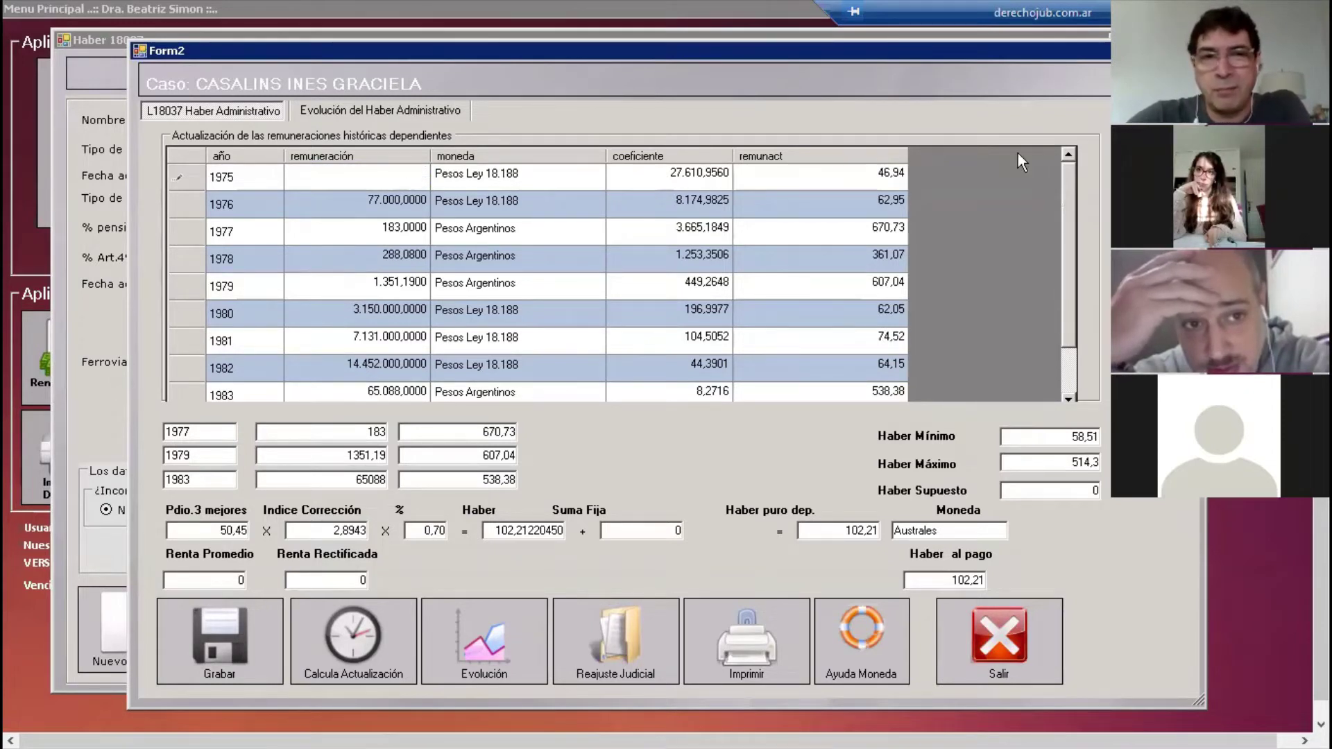
{"action": "key", "text": "Tab"}
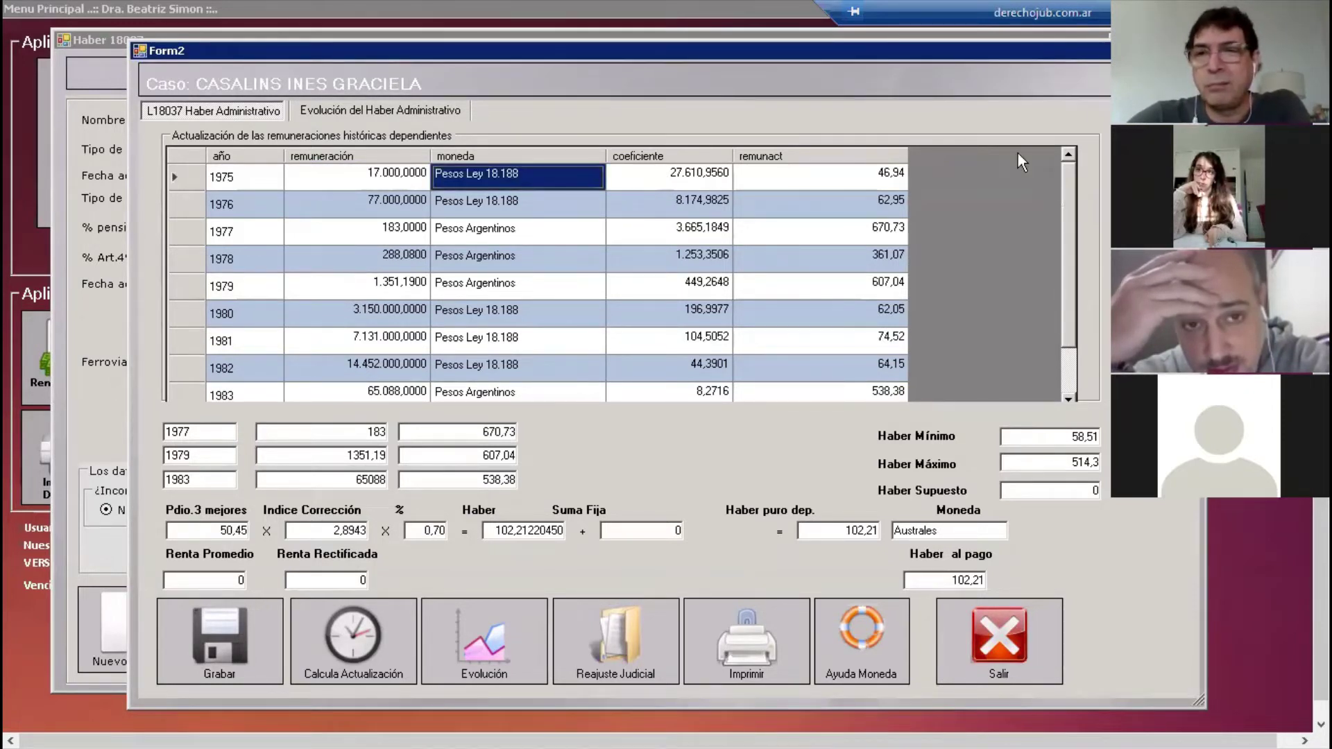
{"action": "key", "text": "Tab"}
{"action": "key", "text": "Tab"}
{"action": "key", "text": "Tab"}
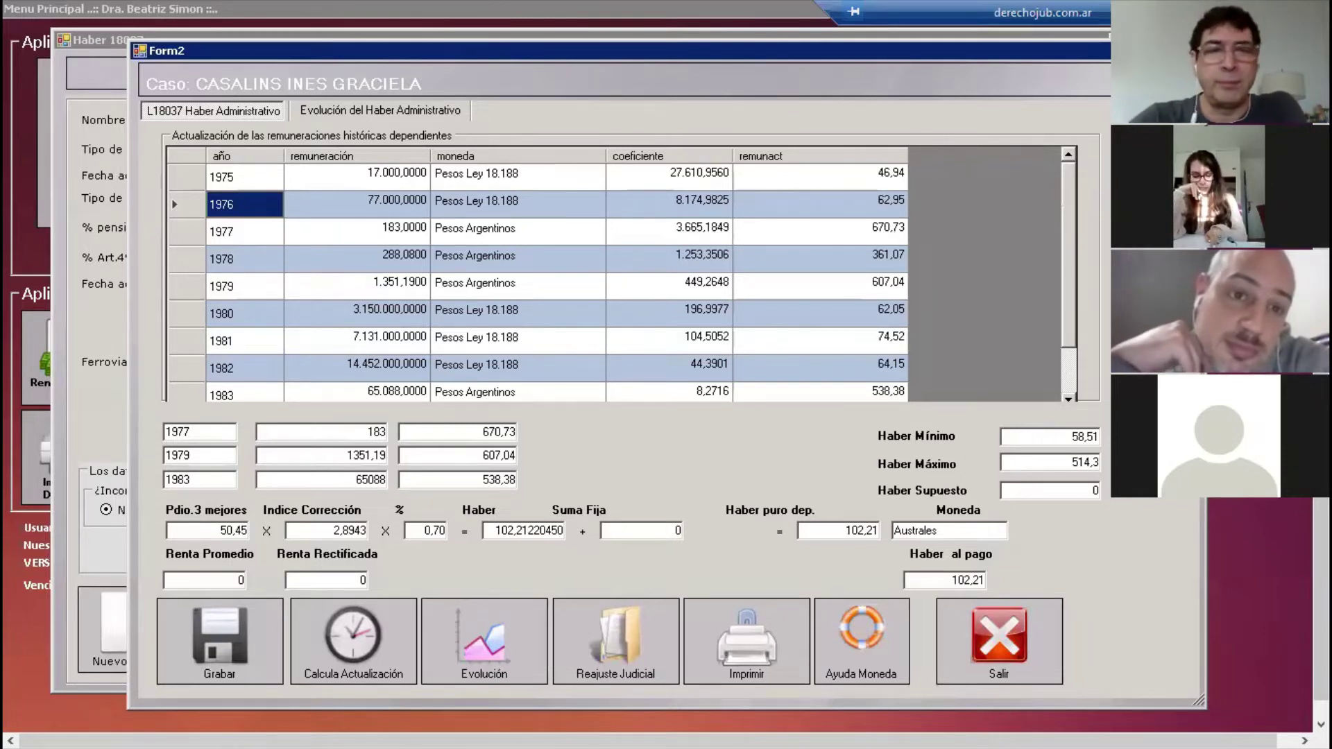
{"action": "key", "text": "Tab"}
{"action": "key", "text": "Tab"}
{"action": "key", "text": "Tab"}
{"action": "key", "text": "Tab"}
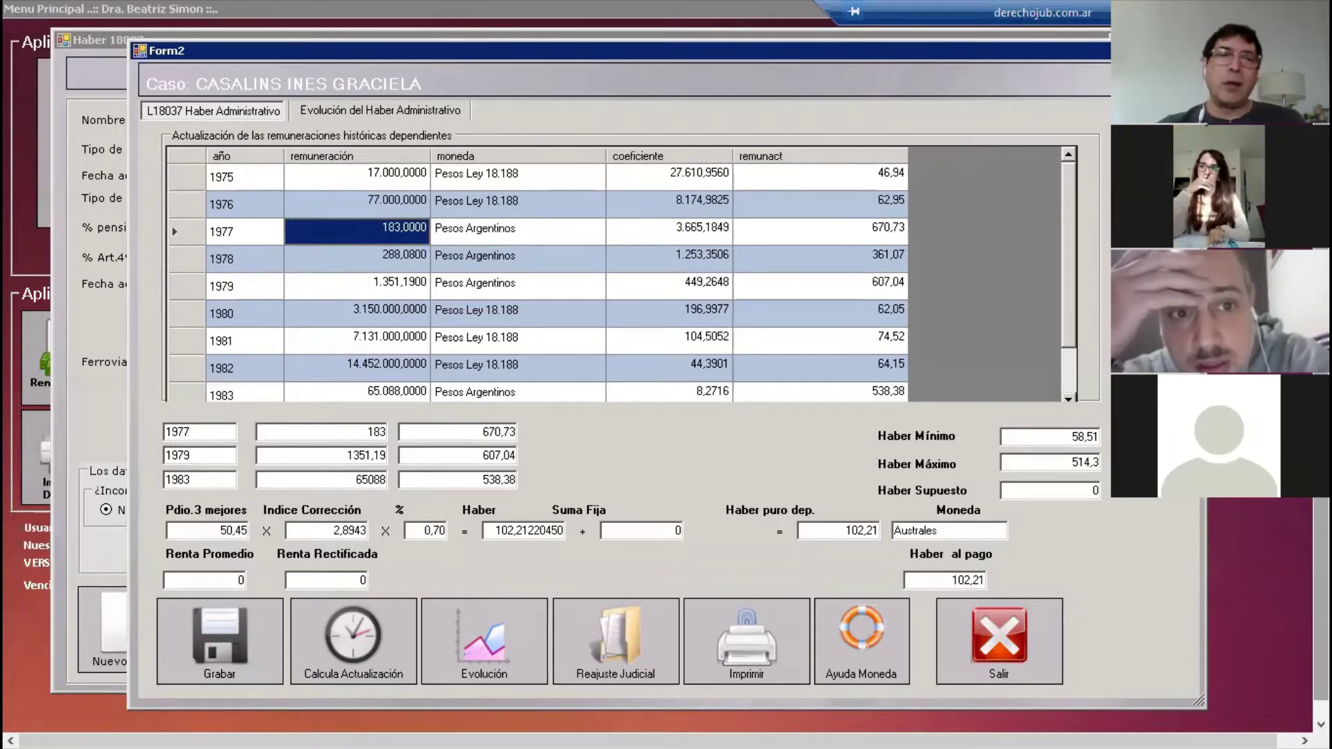
Step: Set the 1975 remuneration to 17 in the historical remunerations table
{"action": "left_click", "coordinate": [394, 172]}
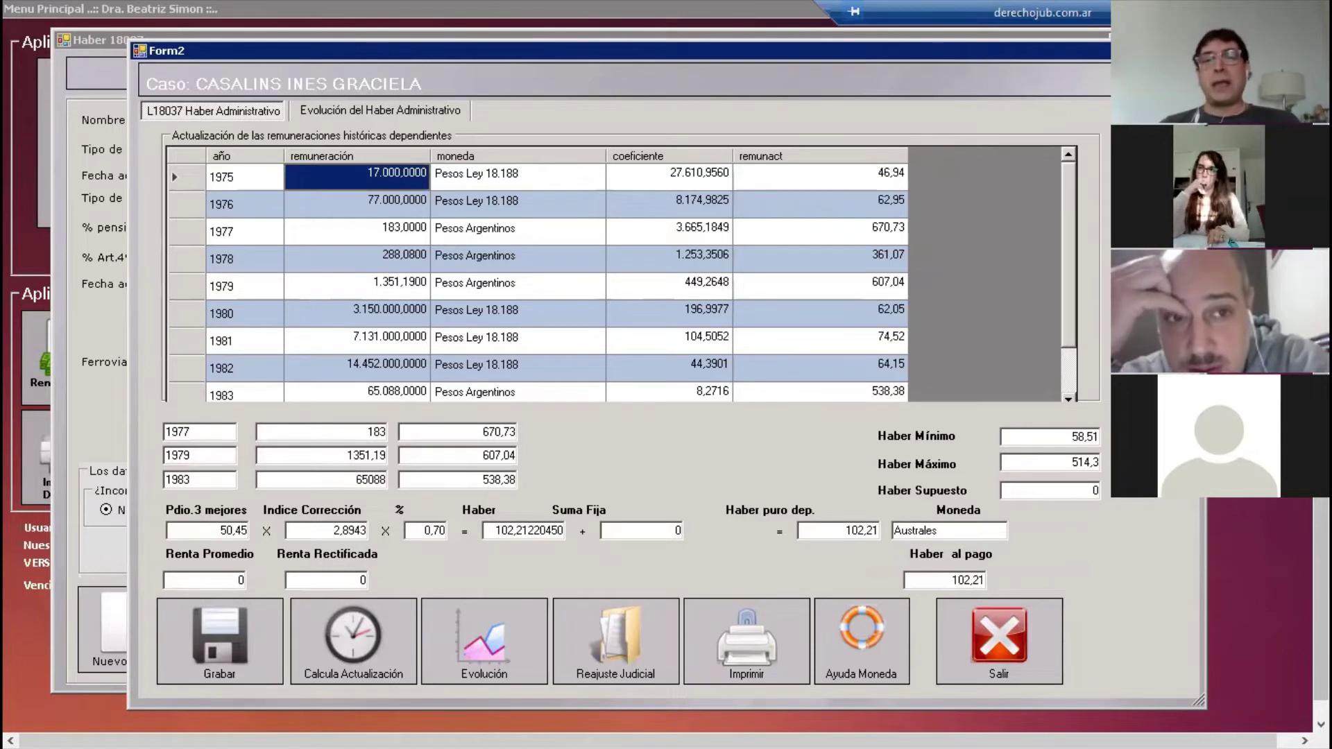
{"action": "type", "text": "17"}
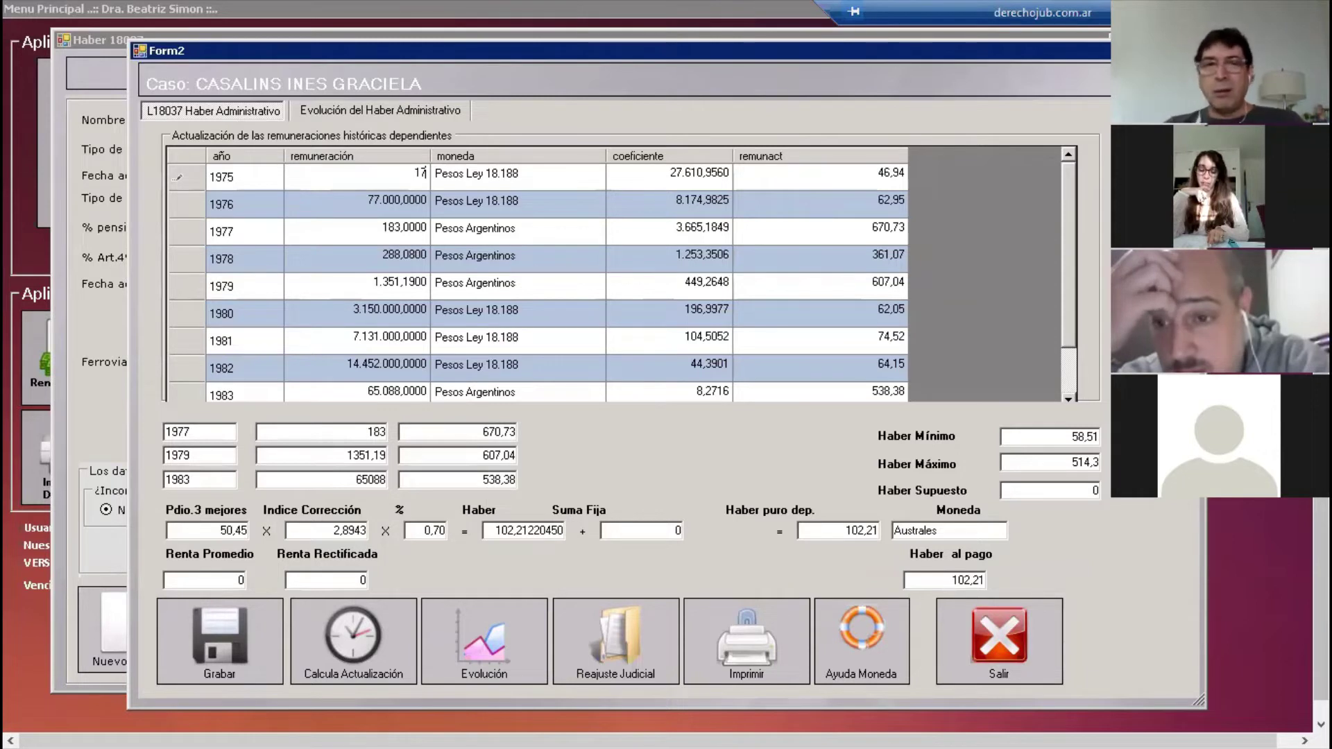
{"action": "key", "text": "Tab"}
{"action": "key", "text": "Tab"}
{"action": "key", "text": "Tab"}
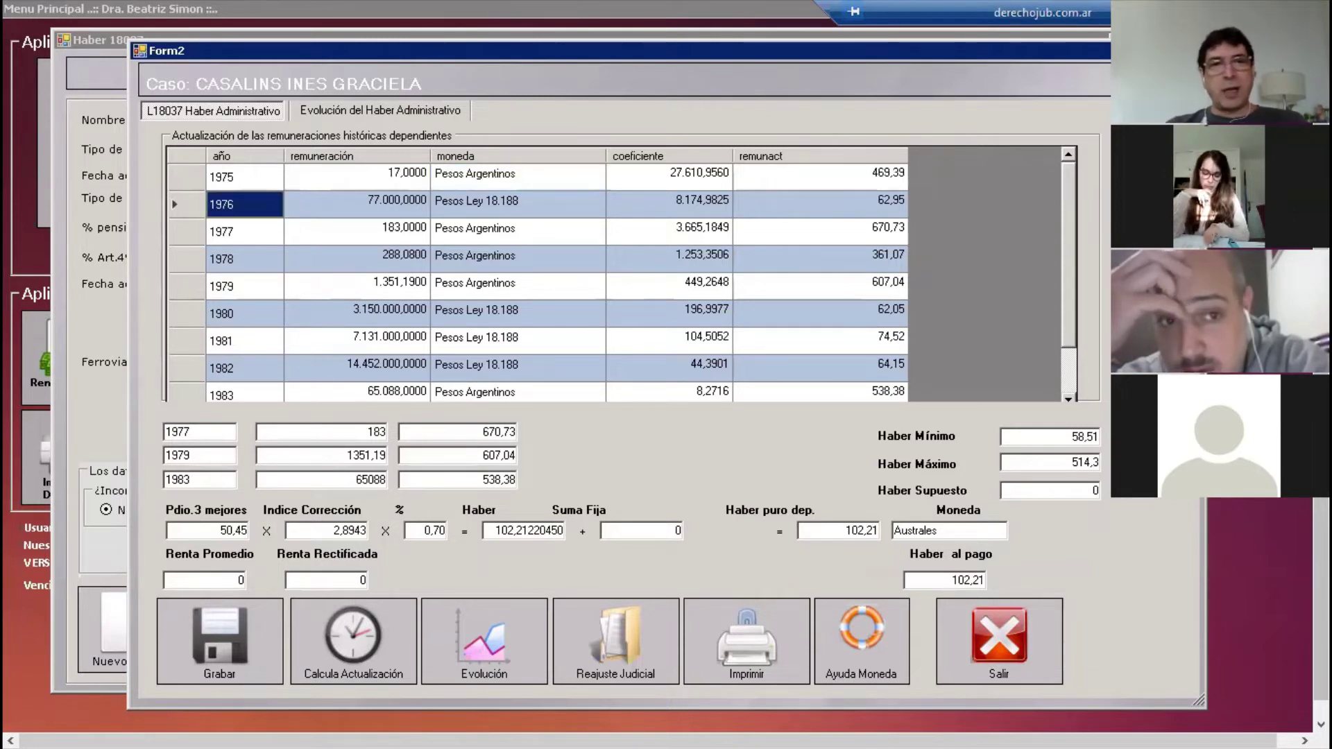
Step: Set the 1976 remuneration to 77 in the historical remunerations table
{"action": "type", "text": "7"}
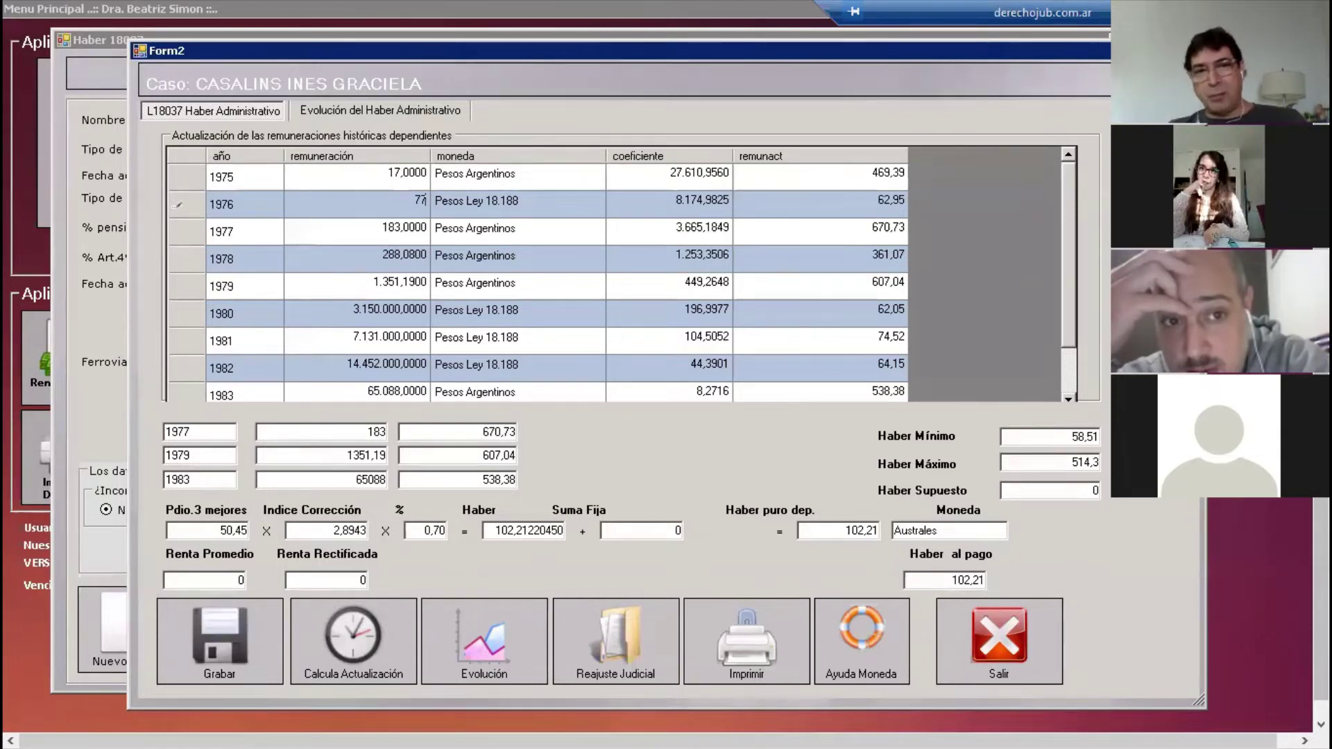
{"action": "type", "text": "7"}
{"action": "key", "text": "Tab"}
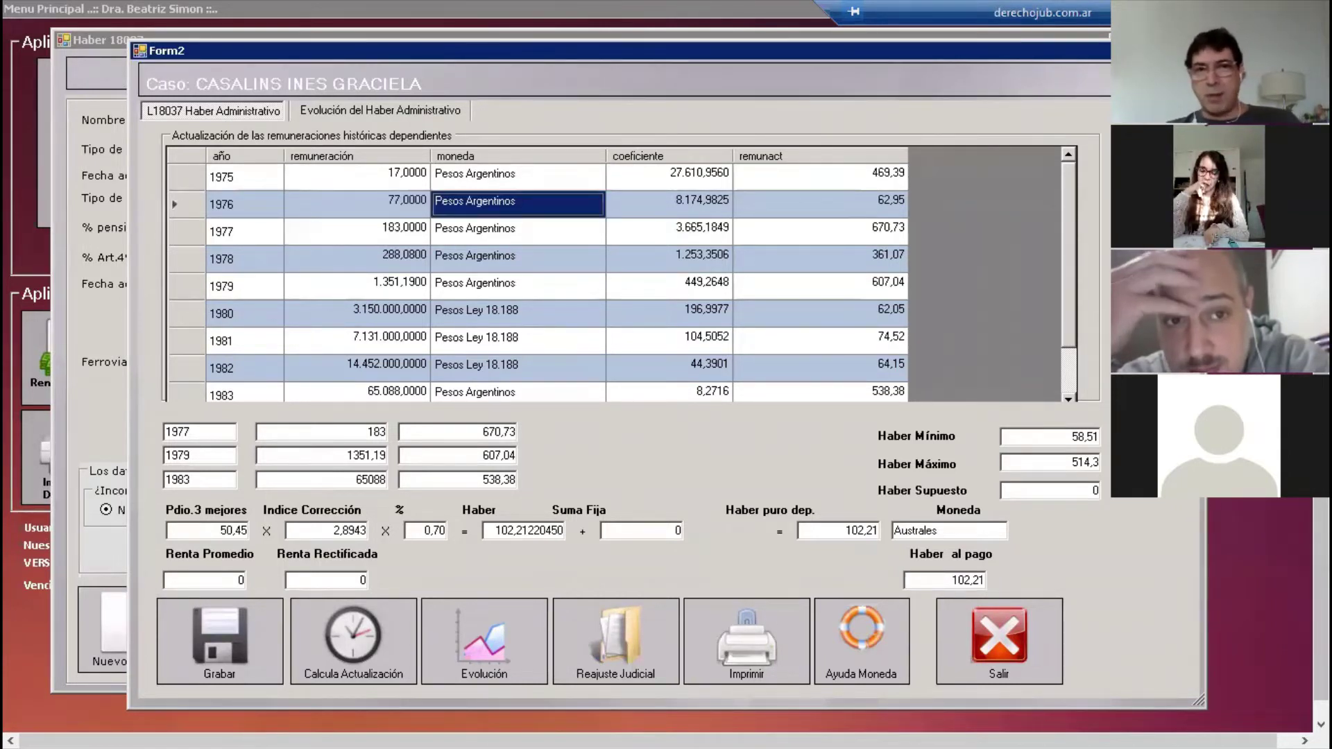
{"action": "key", "text": "Tab"}
{"action": "key", "text": "Tab"}
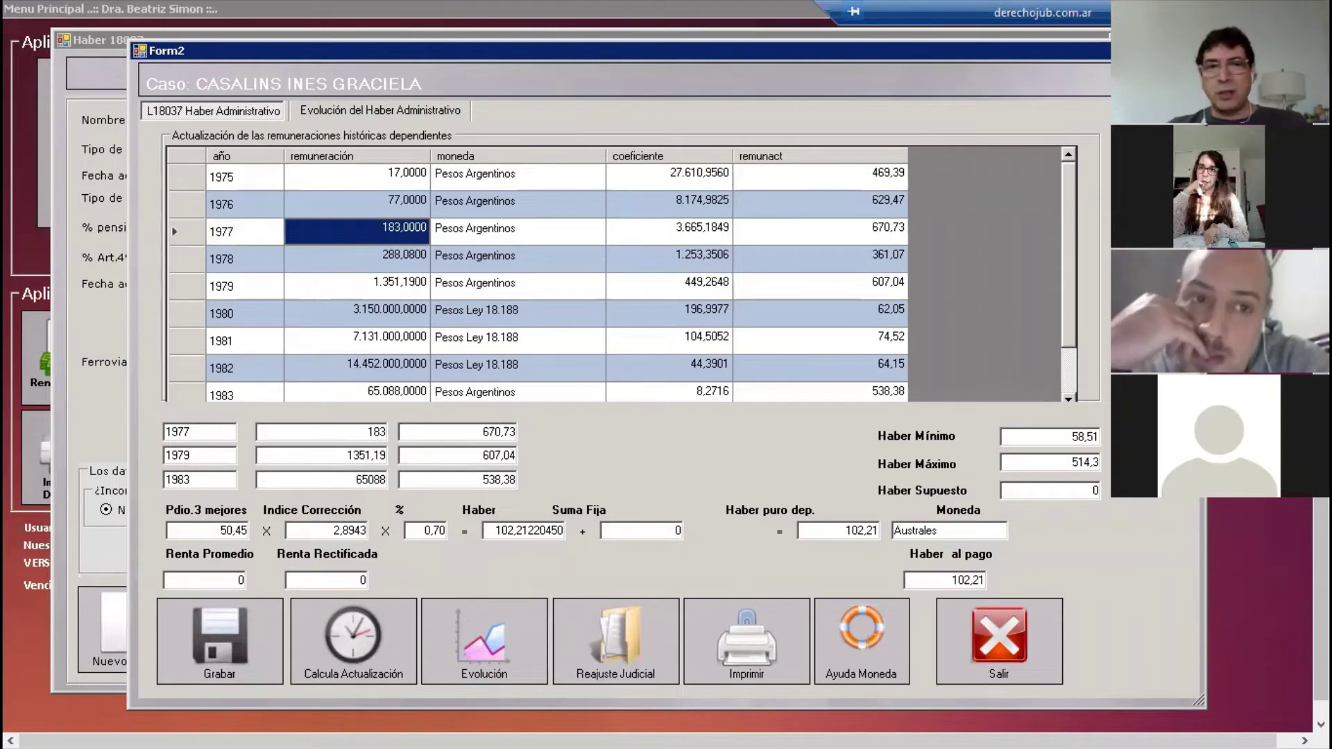
Step: Keep the 1977 to 1979 remunerations and set the 1980 remuneration to 3150
{"action": "key", "text": "Tab"}
{"action": "key", "text": "Tab"}
{"action": "key", "text": "Tab"}
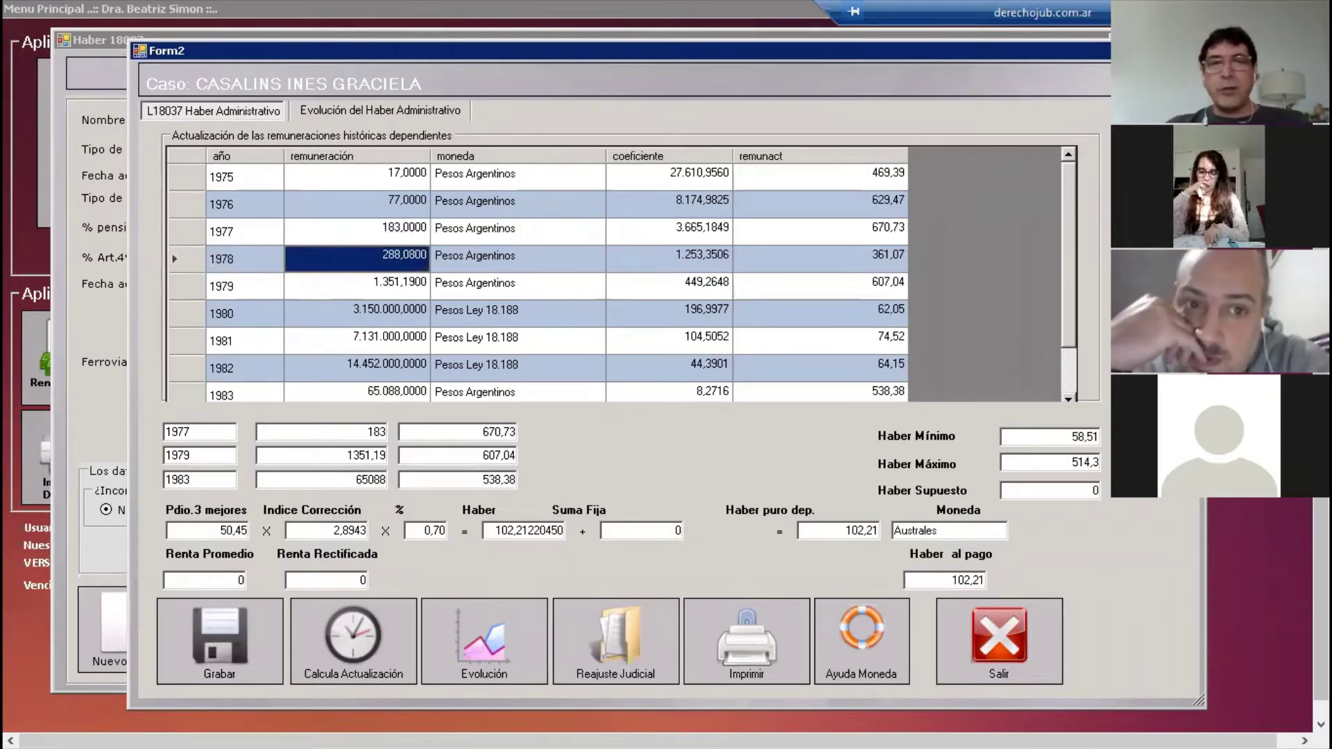
{"action": "key", "text": "Tab"}
{"action": "key", "text": "Tab"}
{"action": "key", "text": "Tab"}
{"action": "key", "text": "Tab"}
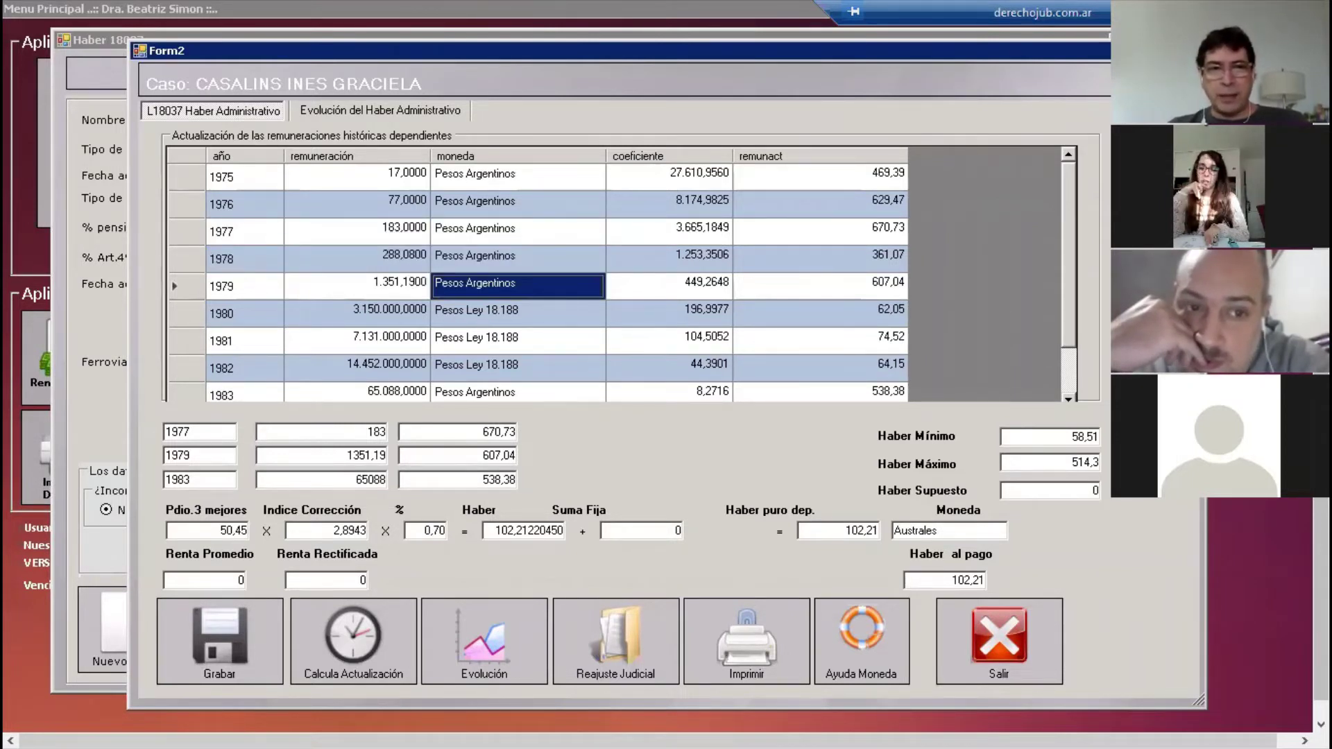
{"action": "key", "text": "Tab"}
{"action": "key", "text": "Tab"}
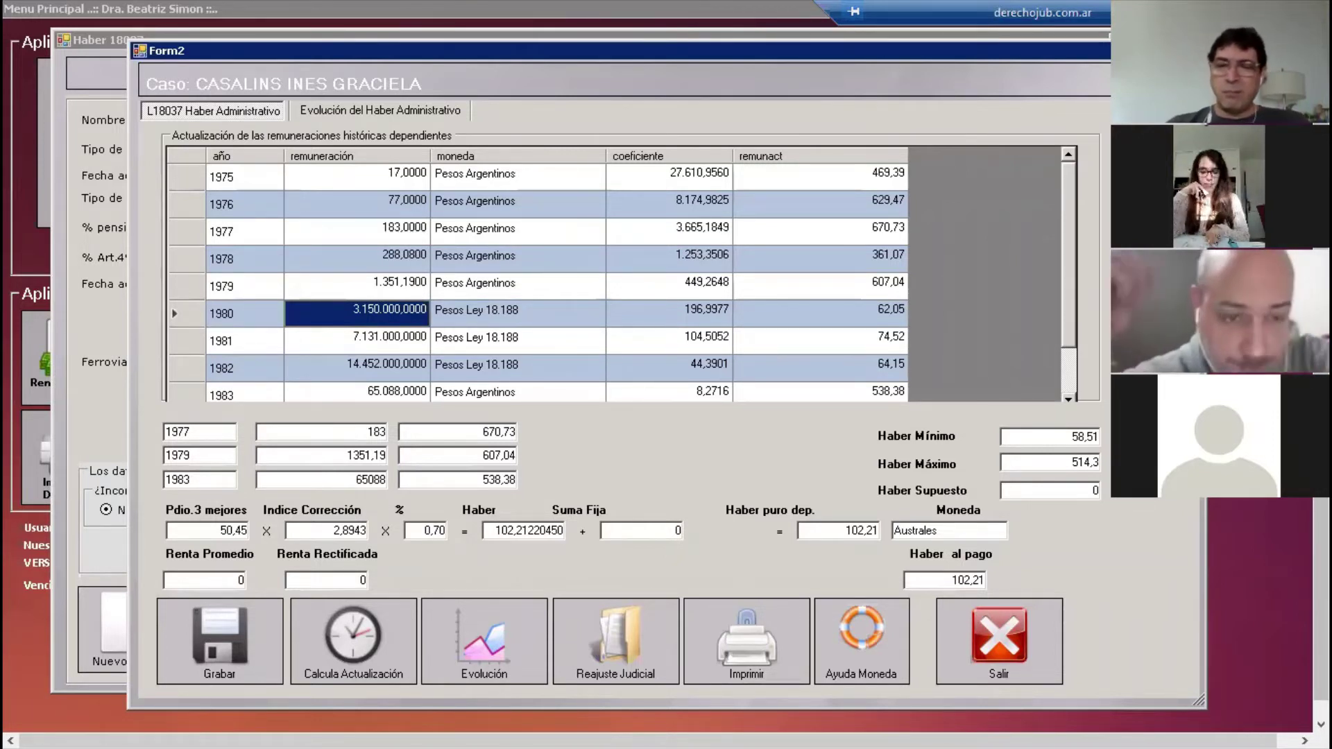
{"action": "type", "text": "3150"}
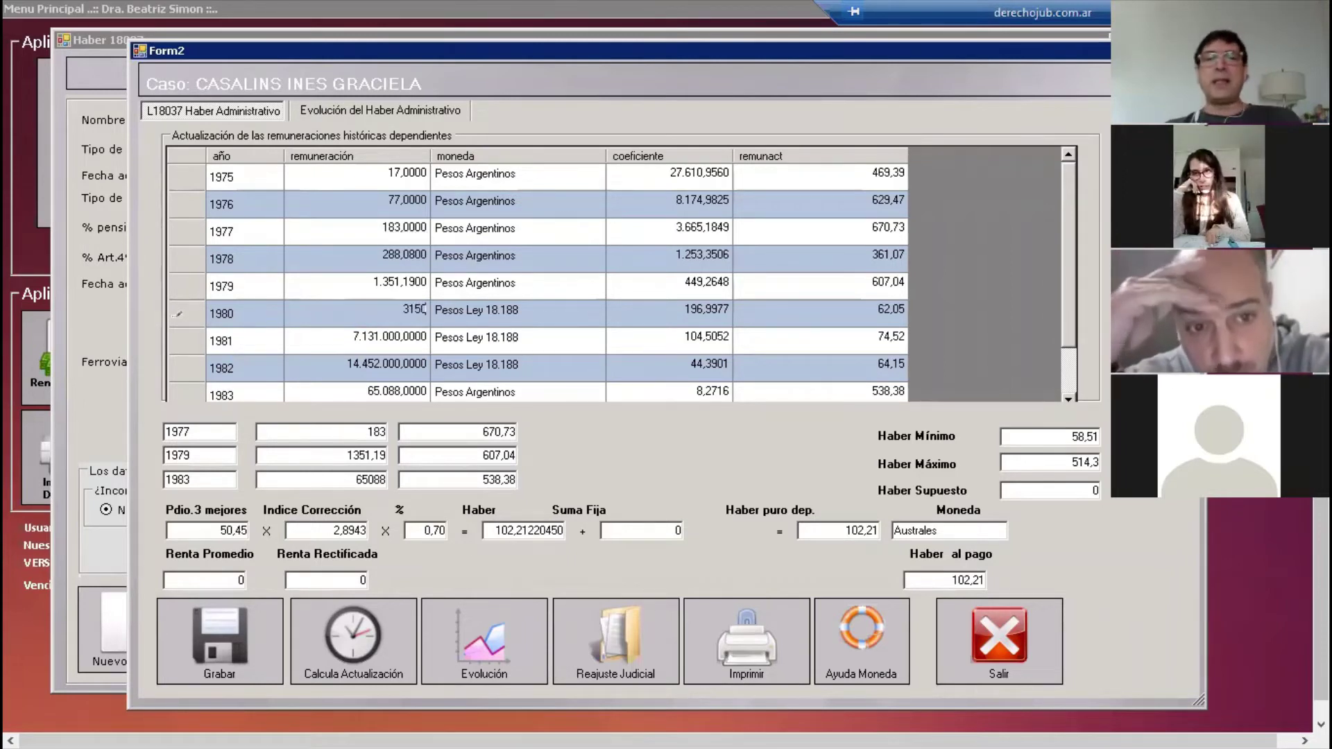
{"action": "key", "text": "BackSpace"}
{"action": "key", "text": "BackSpace"}
{"action": "key", "text": "BackSpace"}
{"action": "key", "text": "BackSpace"}
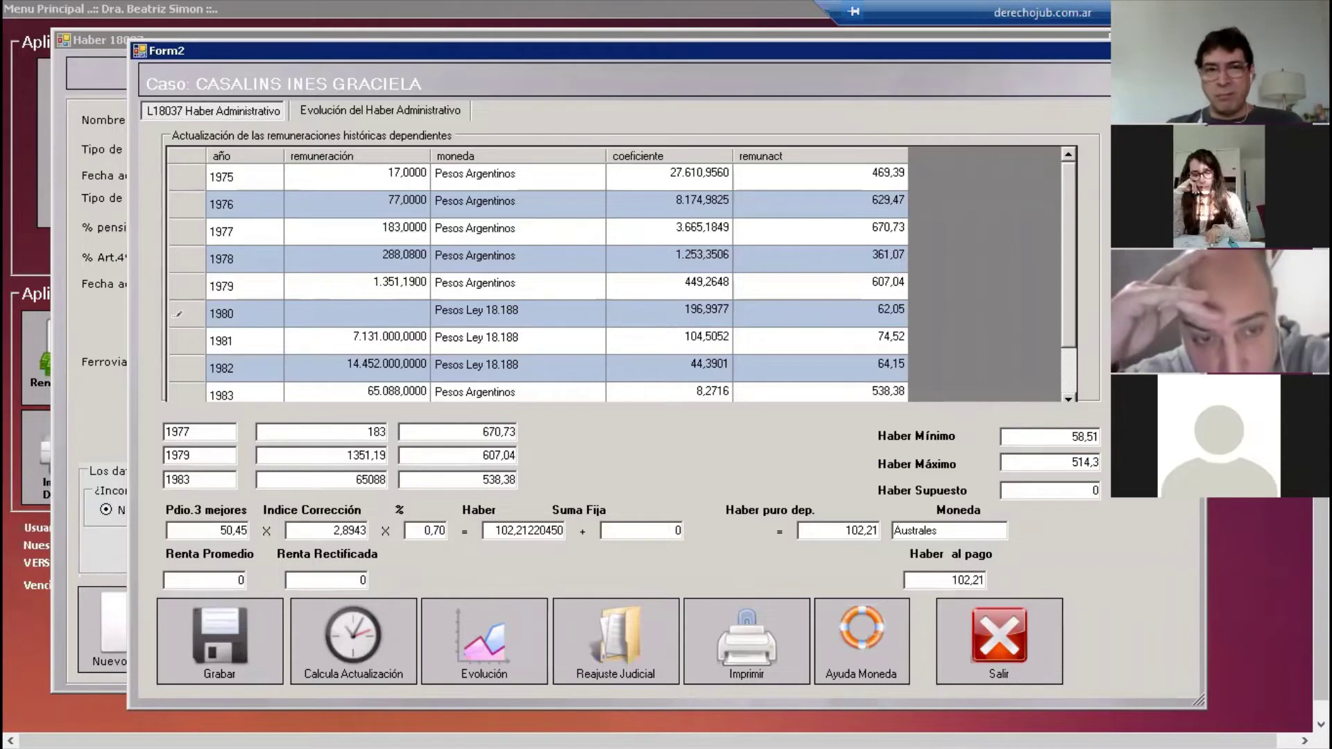
{"action": "type", "text": "3150"}
{"action": "key", "text": "Tab"}
Step: Set the 1981 remuneration to 7131 in the historical remunerations table
{"action": "left_click", "coordinate": [244, 340]}
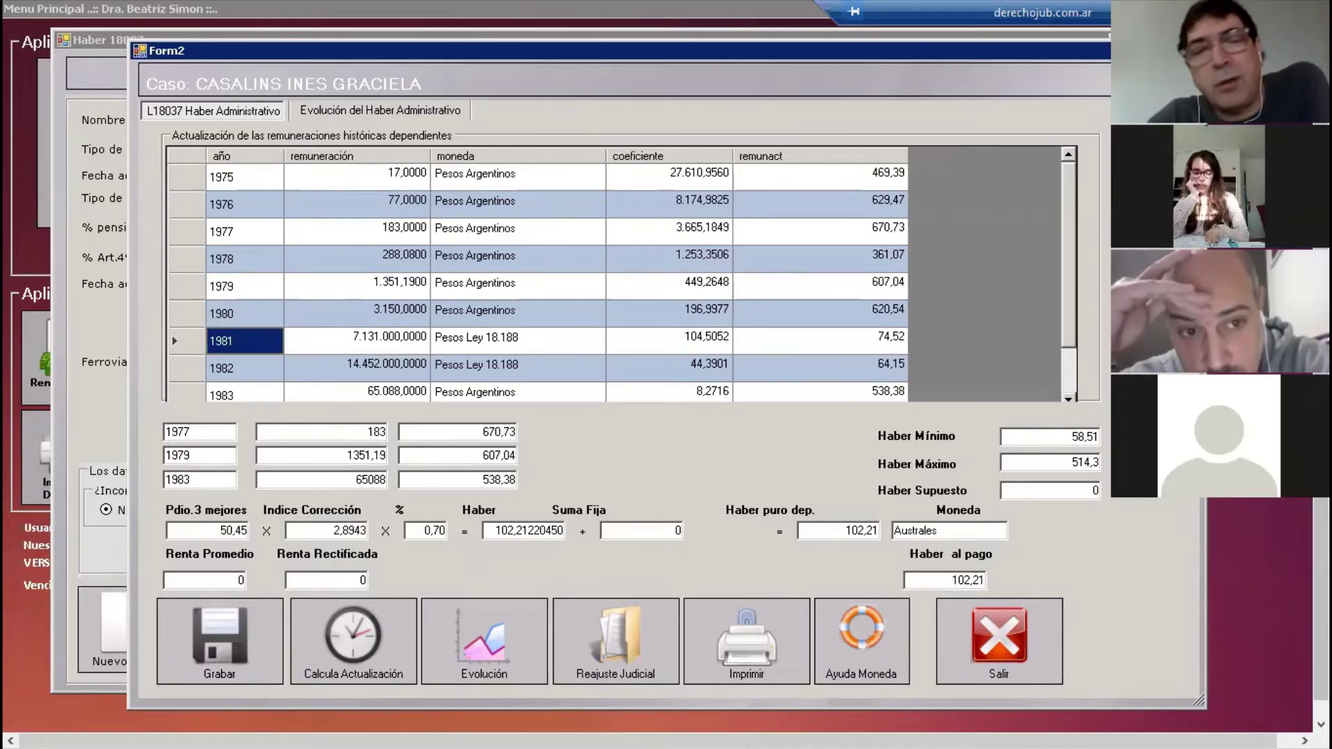
{"action": "left_click", "coordinate": [357, 340]}
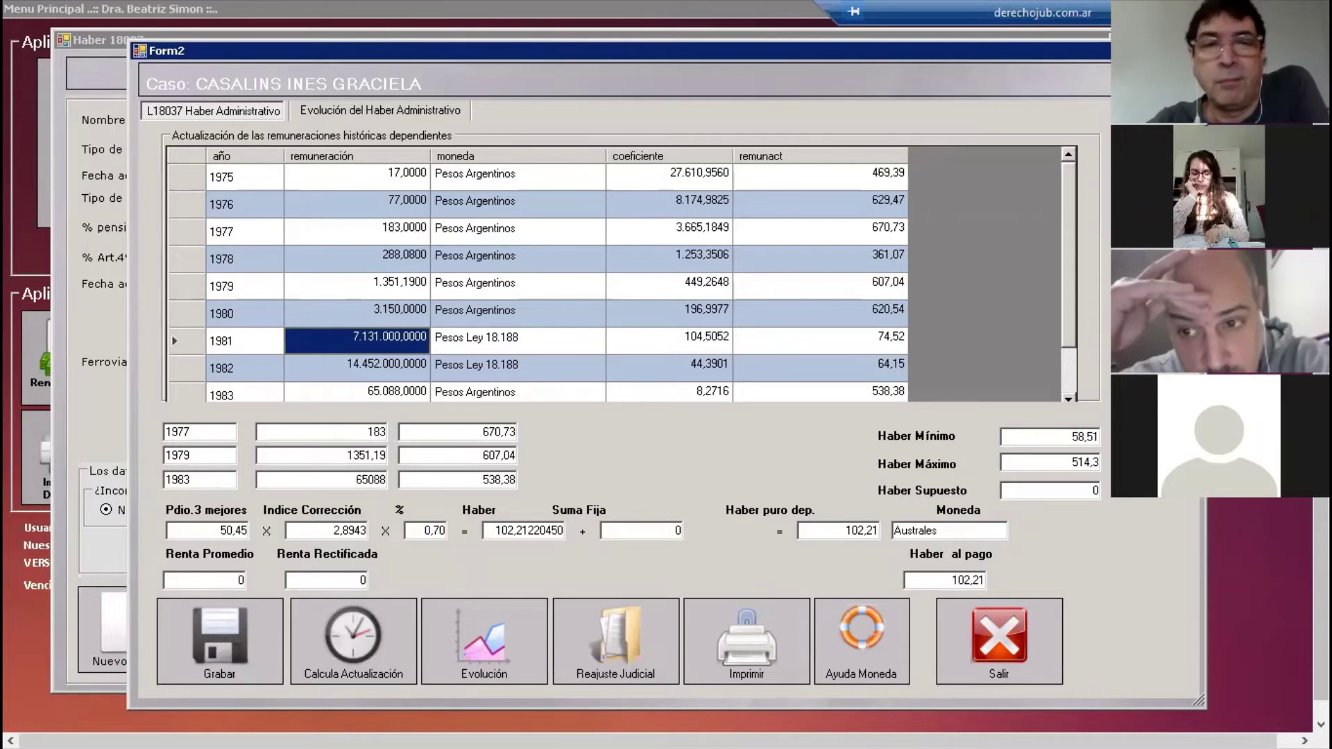
{"action": "type", "text": "7"}
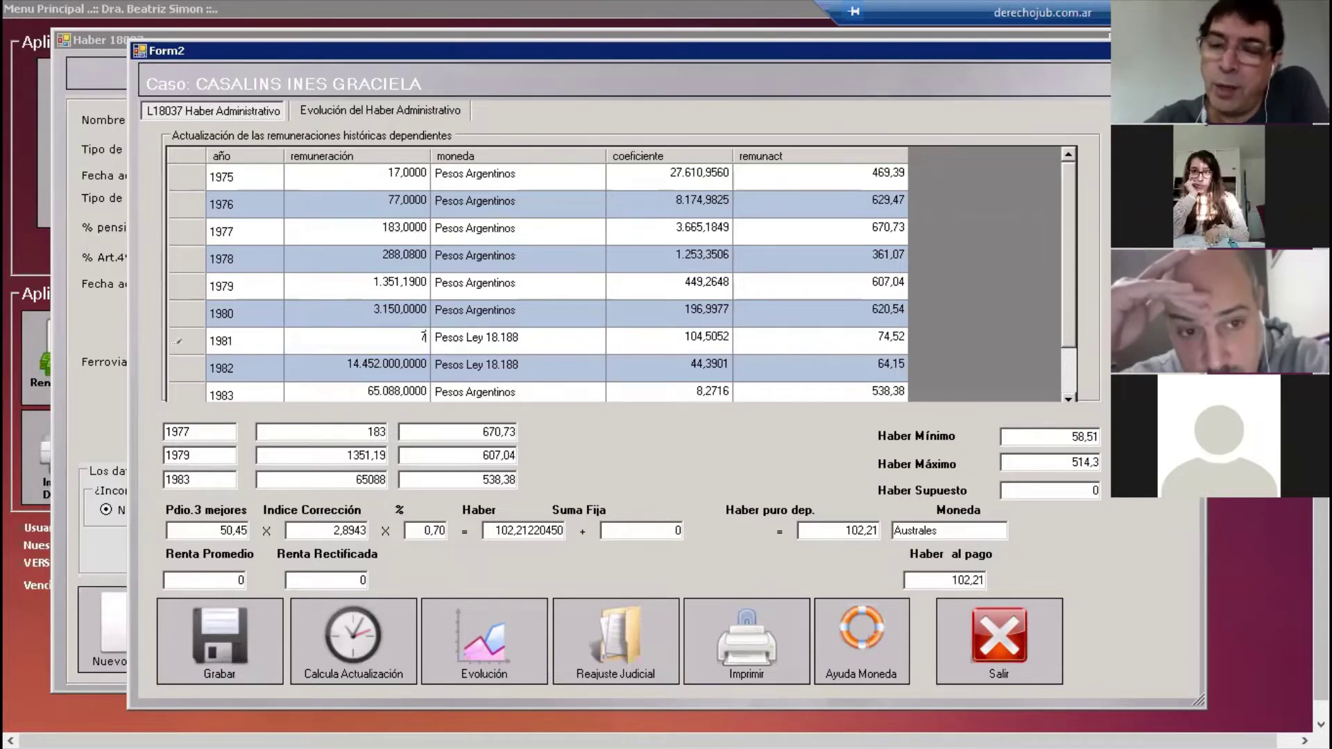
{"action": "type", "text": ".131"}
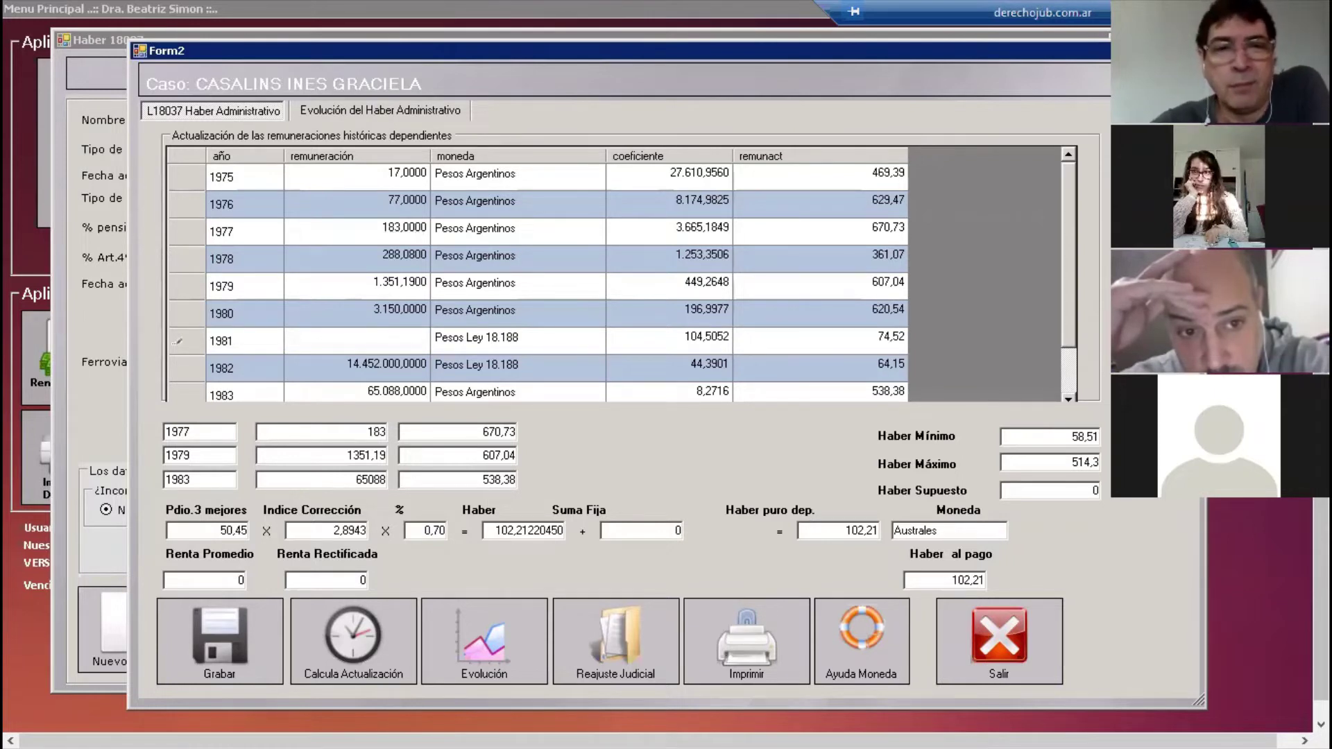
{"action": "key", "text": "Tab"}
{"action": "key", "text": "Tab"}
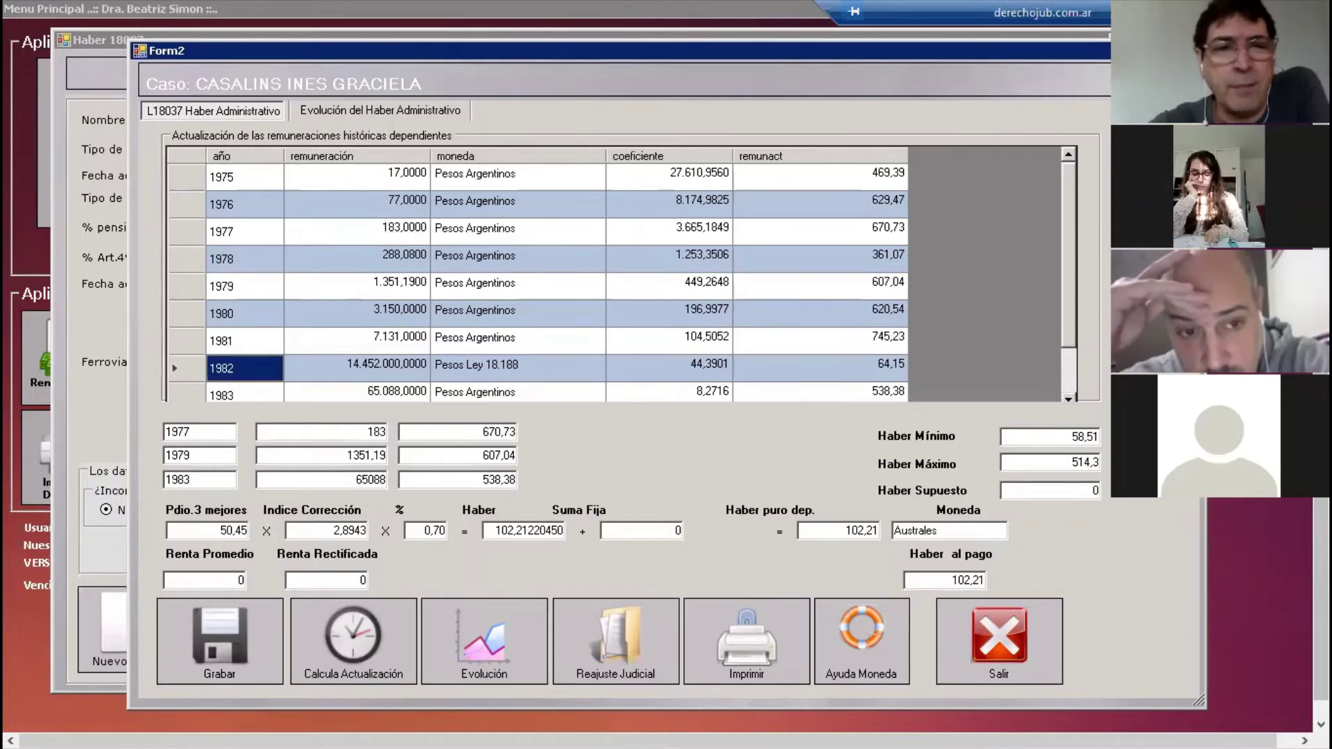
Step: Set the 1982 remuneration to 14452 and keep the 1983 remuneration
{"action": "key", "text": "Tab"}
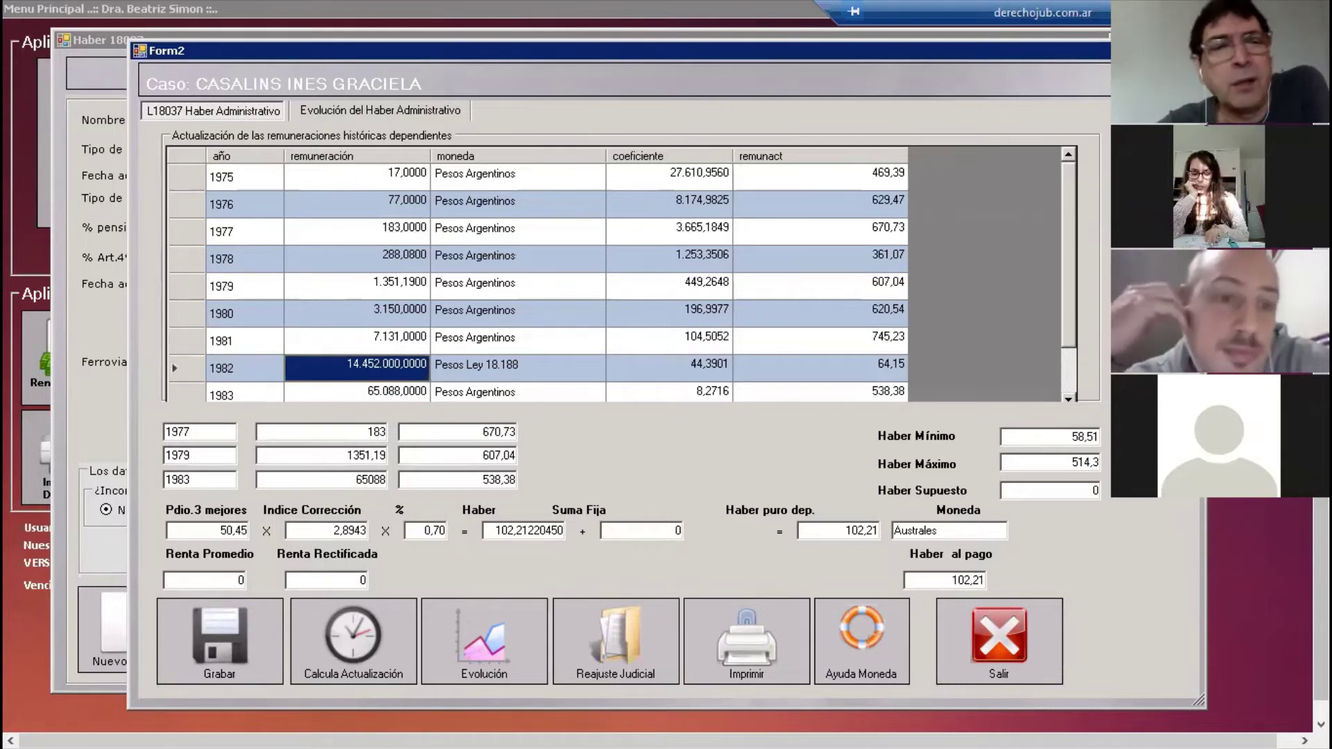
{"action": "type", "text": "14452"}
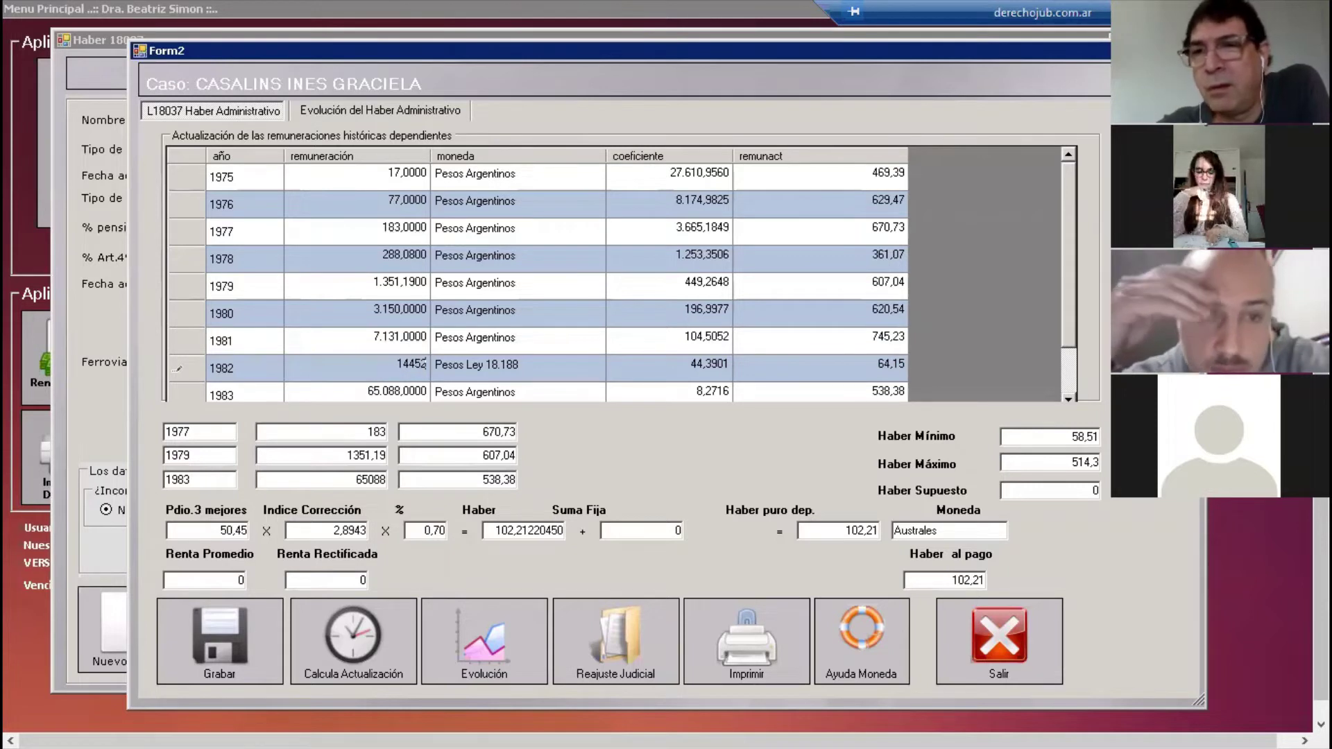
{"action": "key", "text": "Return"}
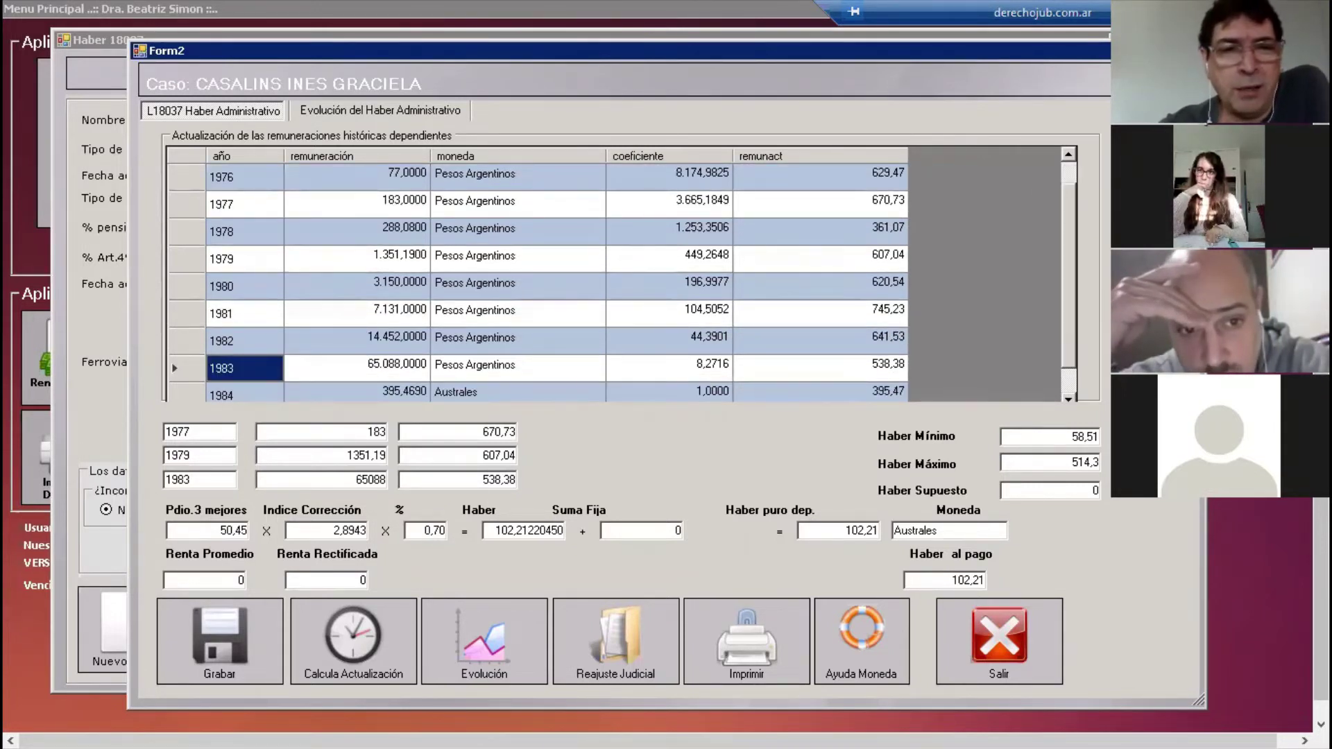
{"action": "left_click", "coordinate": [357, 368]}
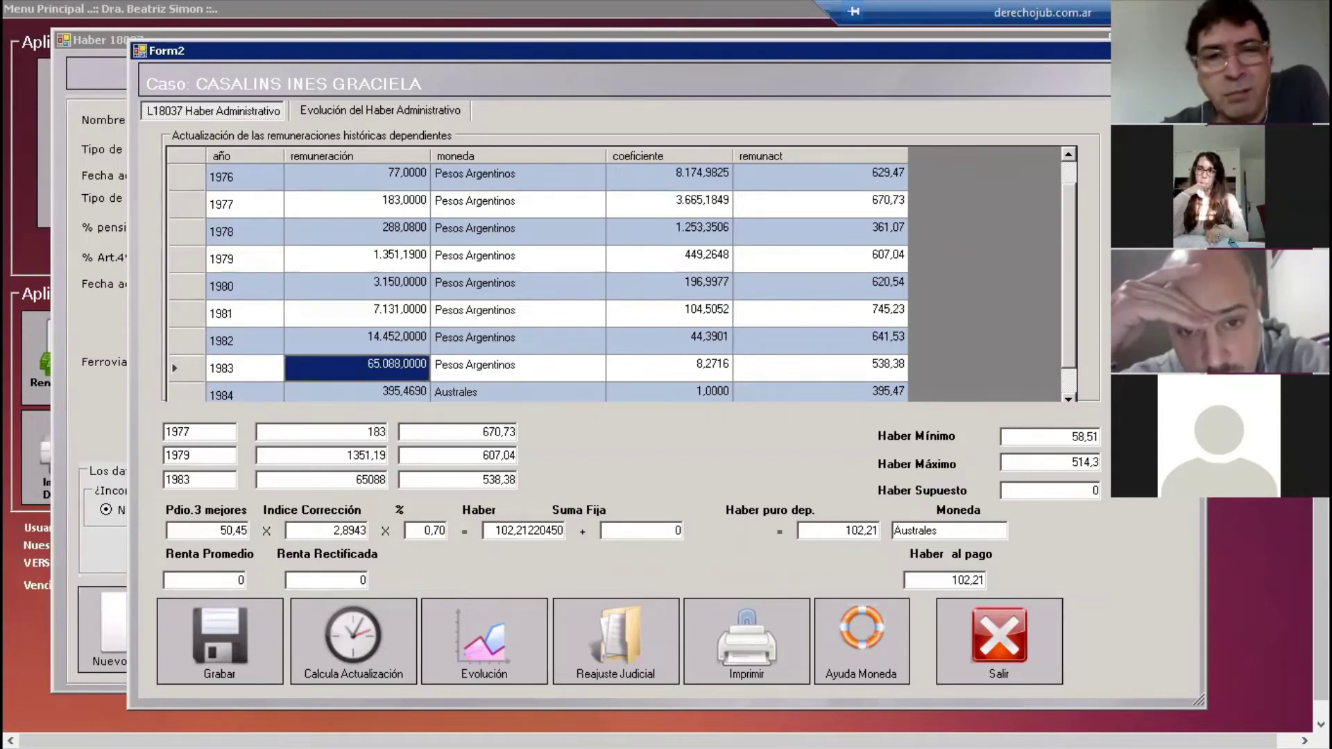
{"action": "left_click", "coordinate": [244, 392]}
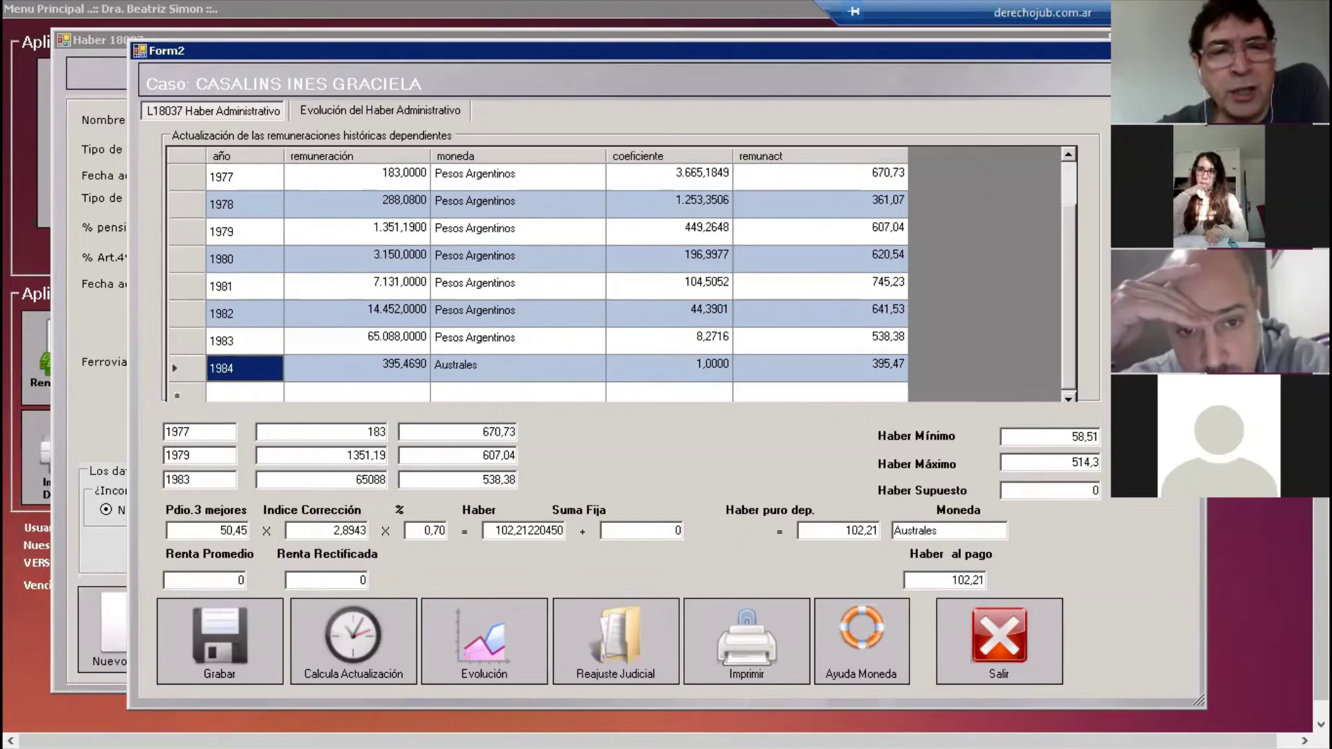
Step: Set the 1984 remuneration to 395469 in Pesos Argentinos in the historical remunerations table
{"action": "left_click", "coordinate": [357, 368]}
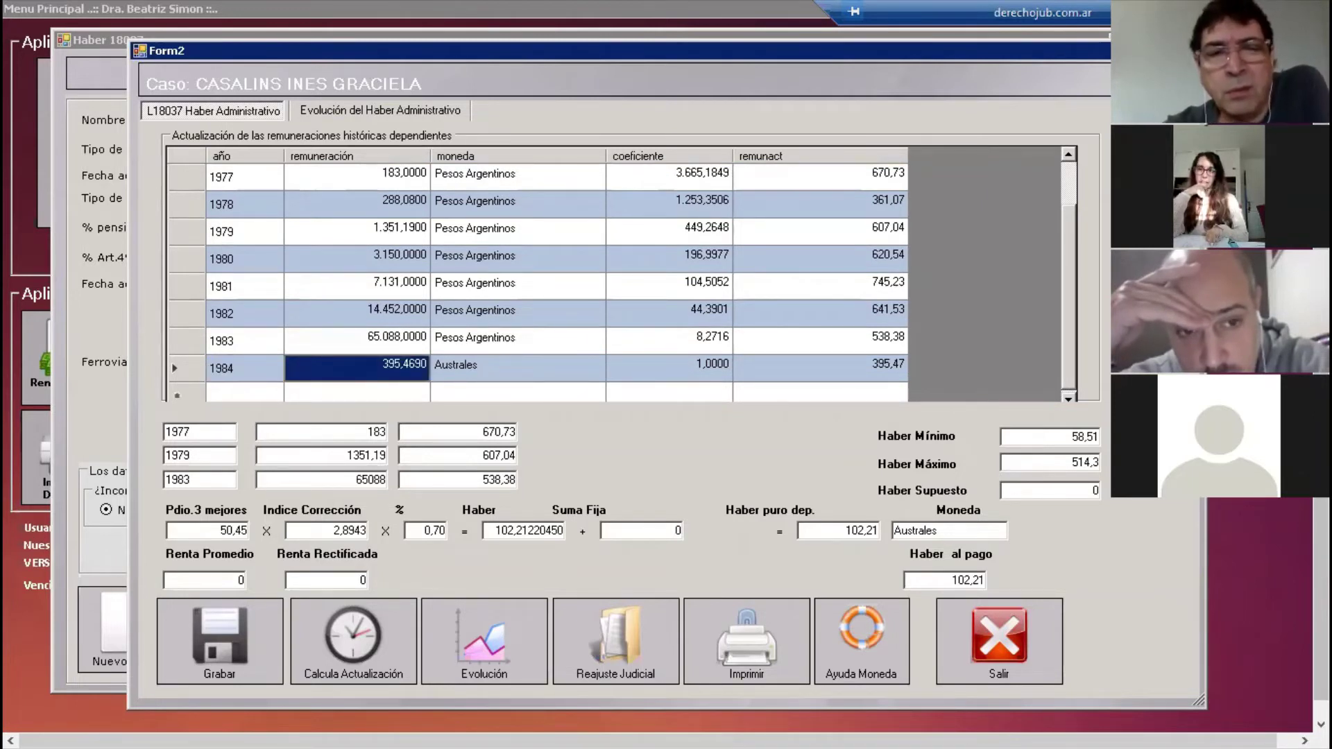
{"action": "type", "text": "39"}
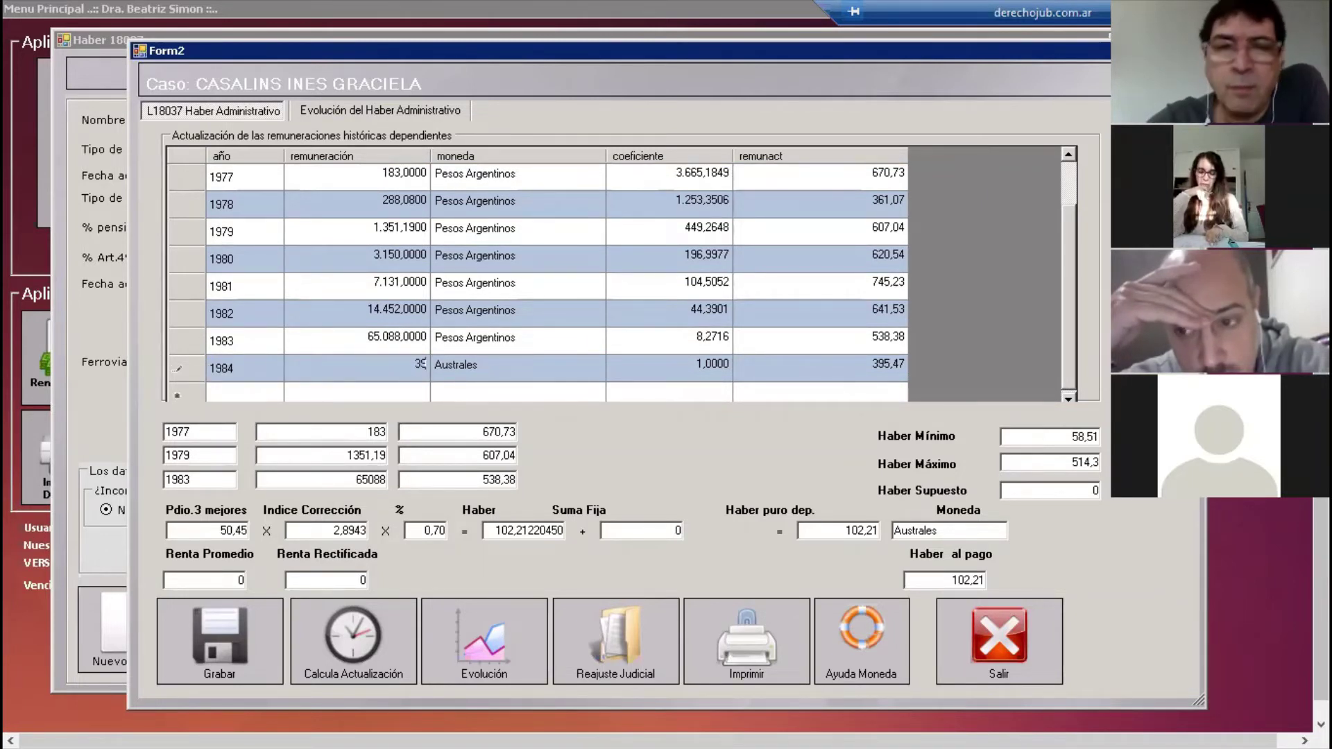
{"action": "type", "text": "5469"}
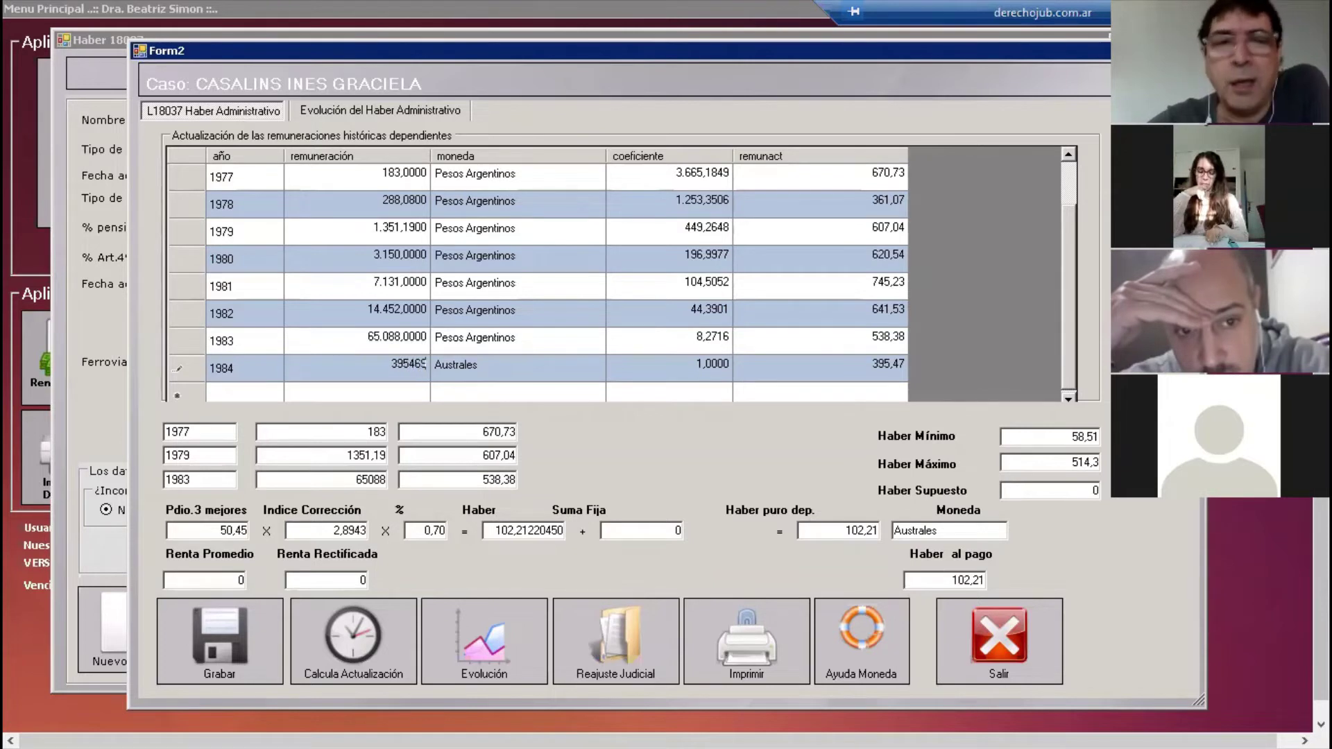
{"action": "key", "text": "Tab"}
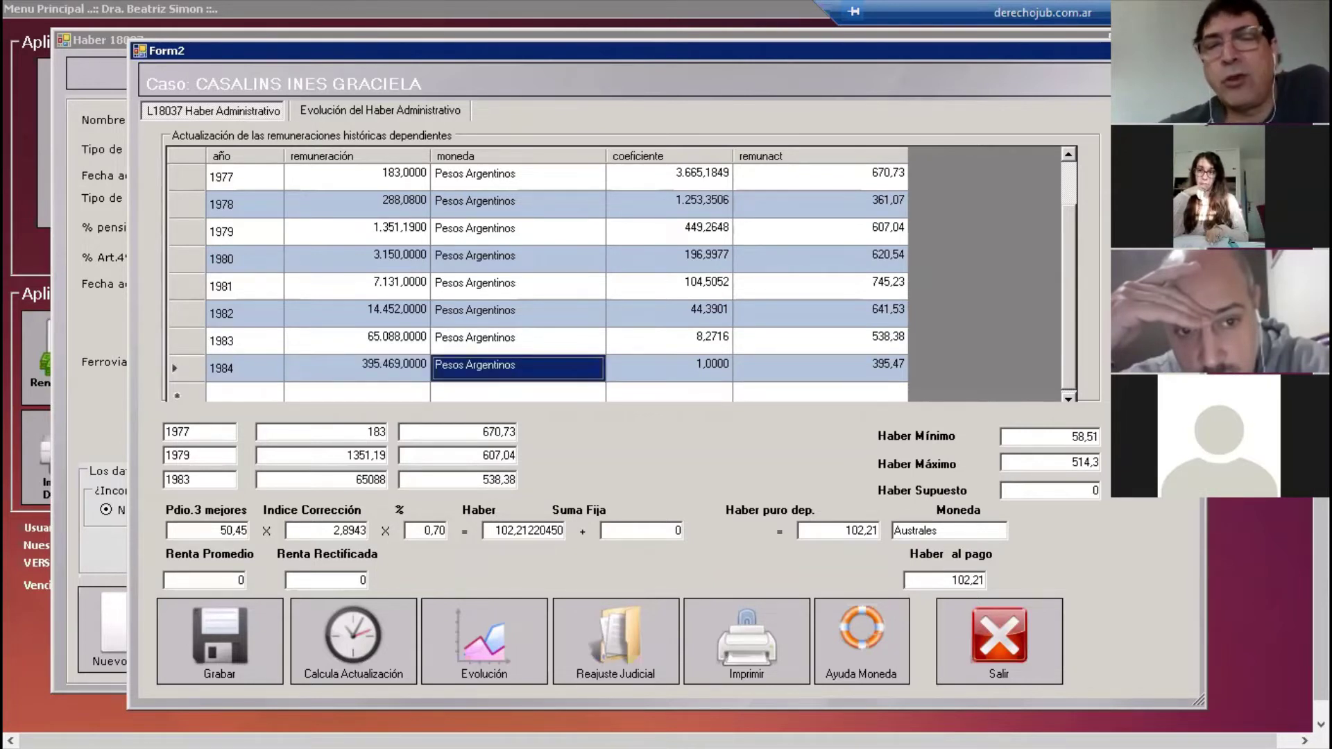
{"action": "key", "text": "Tab"}
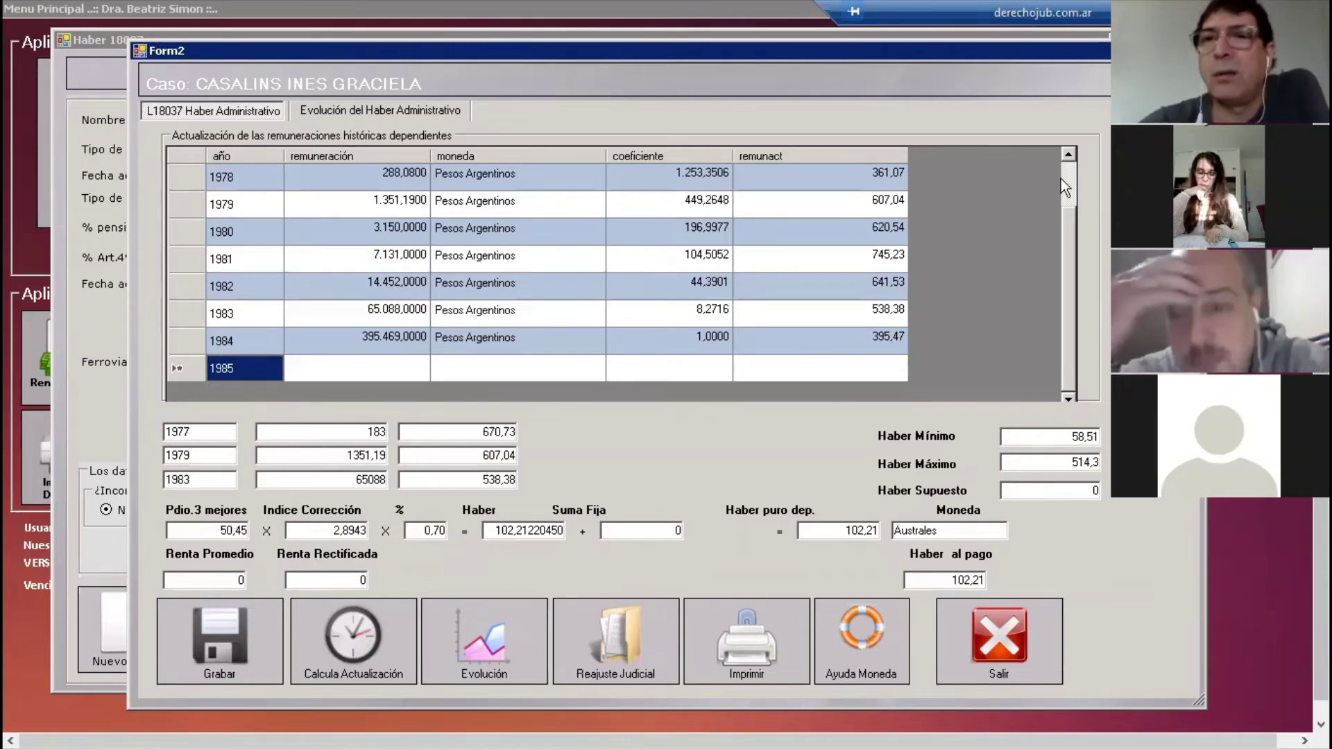
Step: Check the updated remunerations from 1975 to 1978, save the corrected table and recalculate the administrative benefit
{"action": "scroll", "coordinate": [957, 210], "scroll_direction": "up", "scroll_amount": 1}
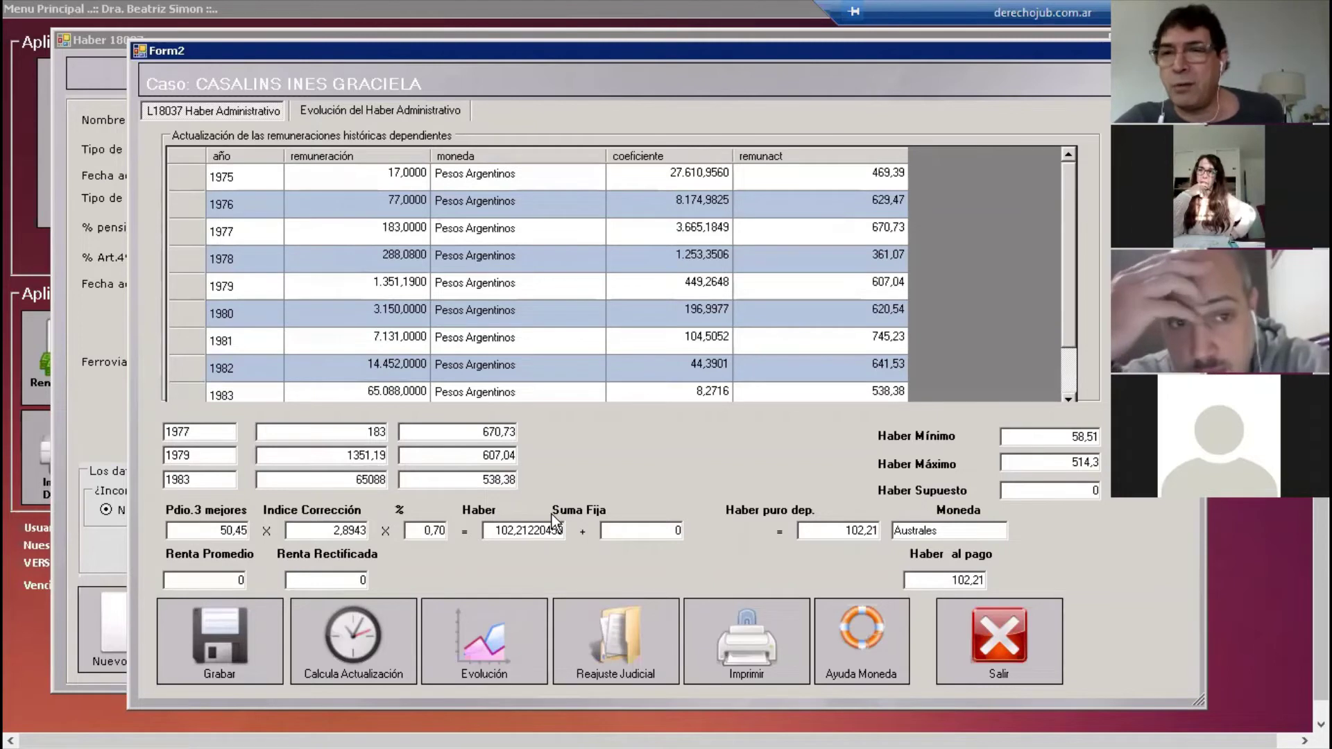
{"action": "left_click", "coordinate": [888, 182]}
{"action": "left_click", "coordinate": [888, 208]}
{"action": "left_click", "coordinate": [885, 237]}
{"action": "left_click", "coordinate": [886, 262]}
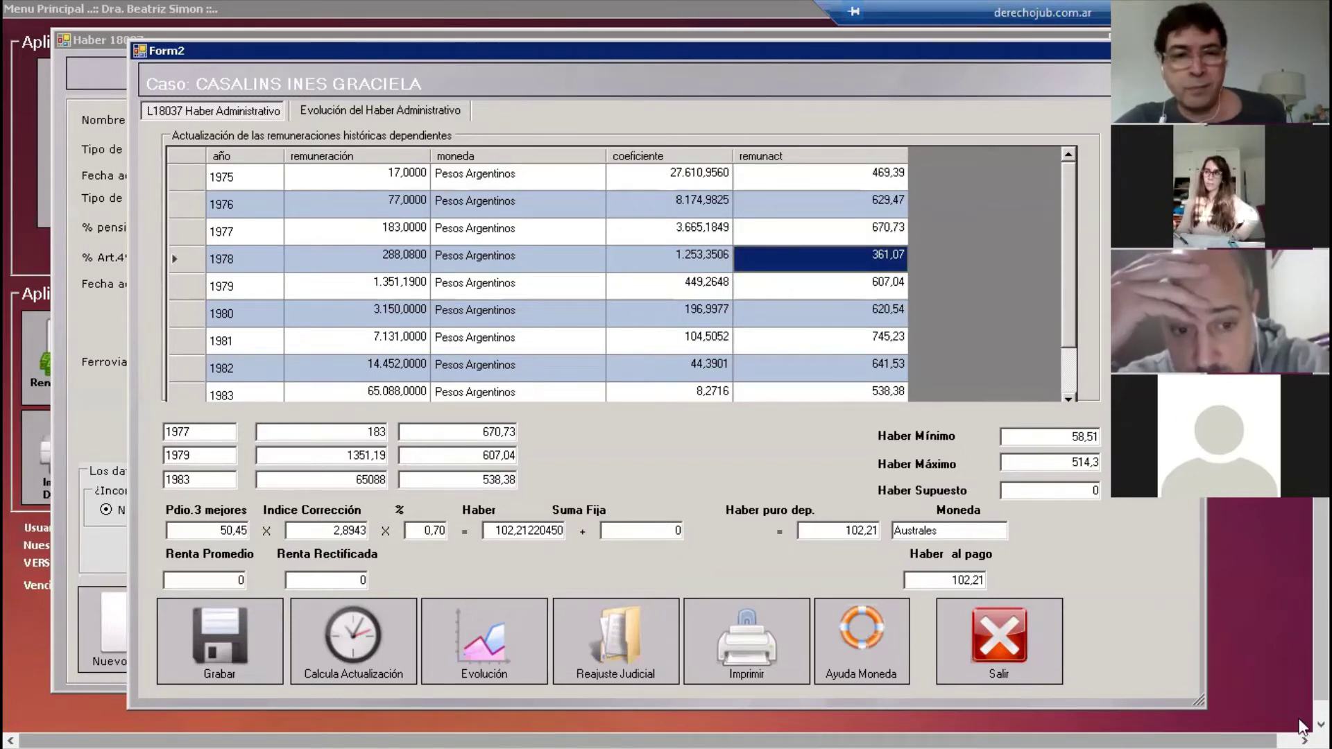
{"action": "scroll", "coordinate": [348, 630], "scroll_direction": "down", "scroll_amount": 1}
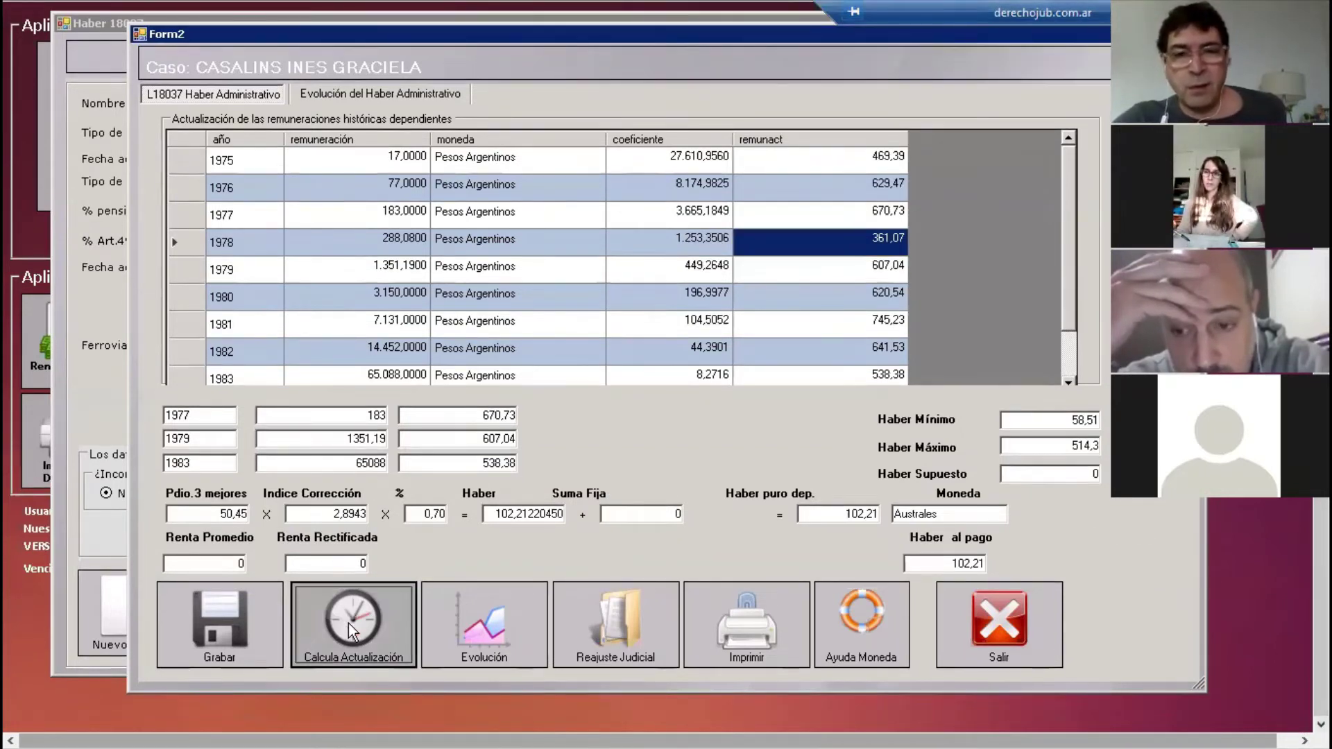
{"action": "left_click", "coordinate": [348, 623]}
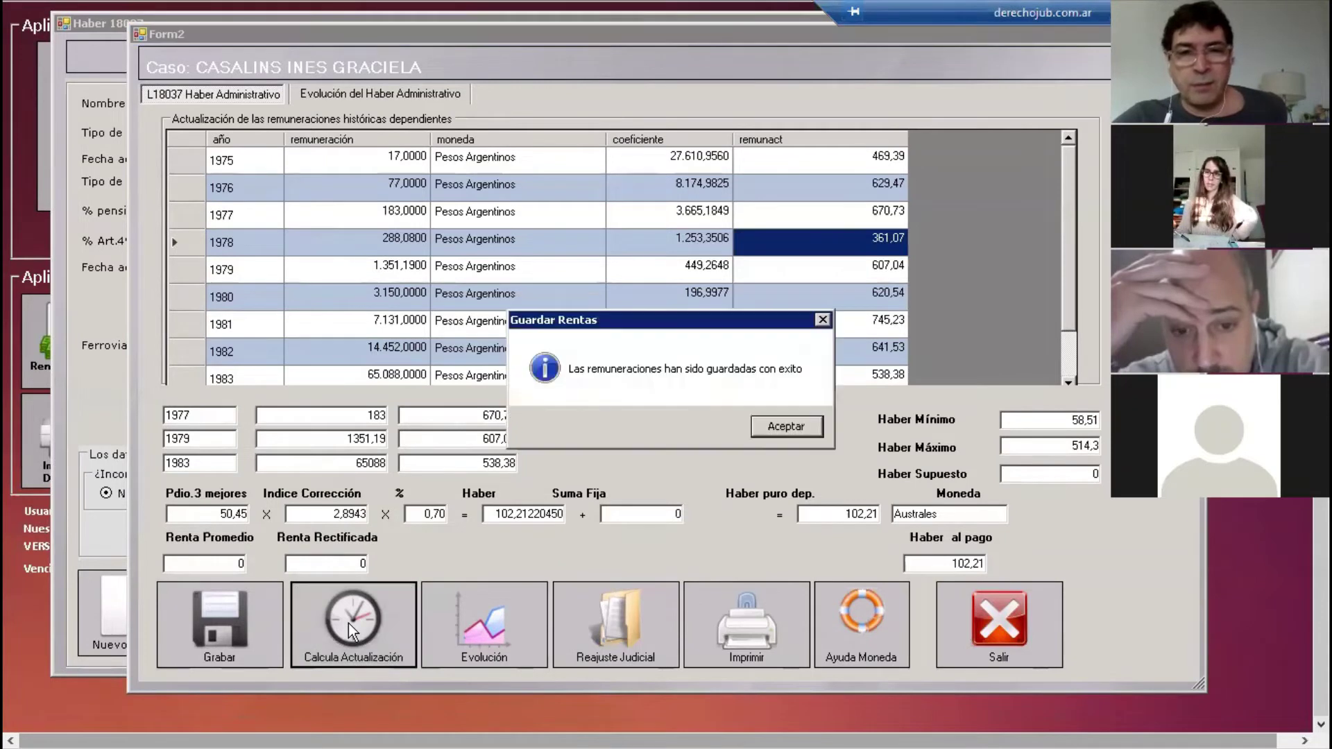
{"action": "left_click", "coordinate": [772, 428]}
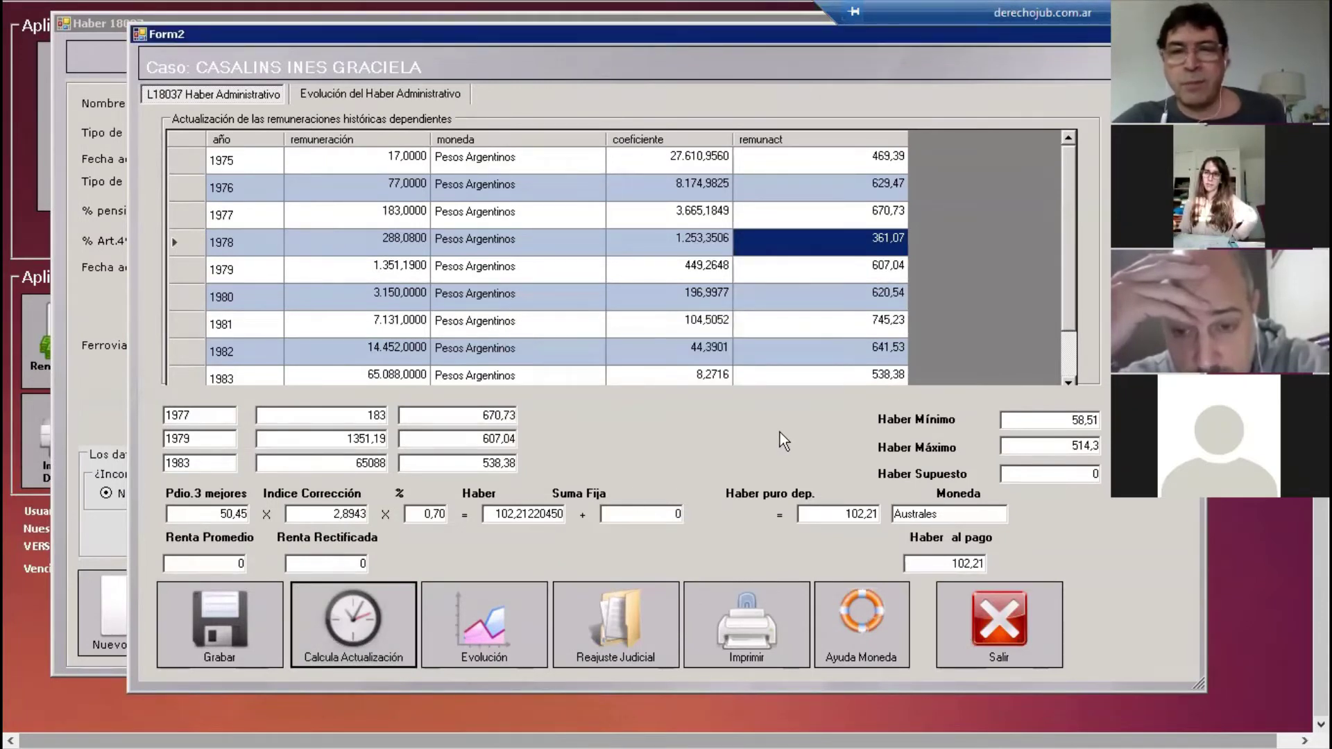
{"action": "left_click_drag", "start_coordinate": [842, 514], "coordinate": [917, 517]}
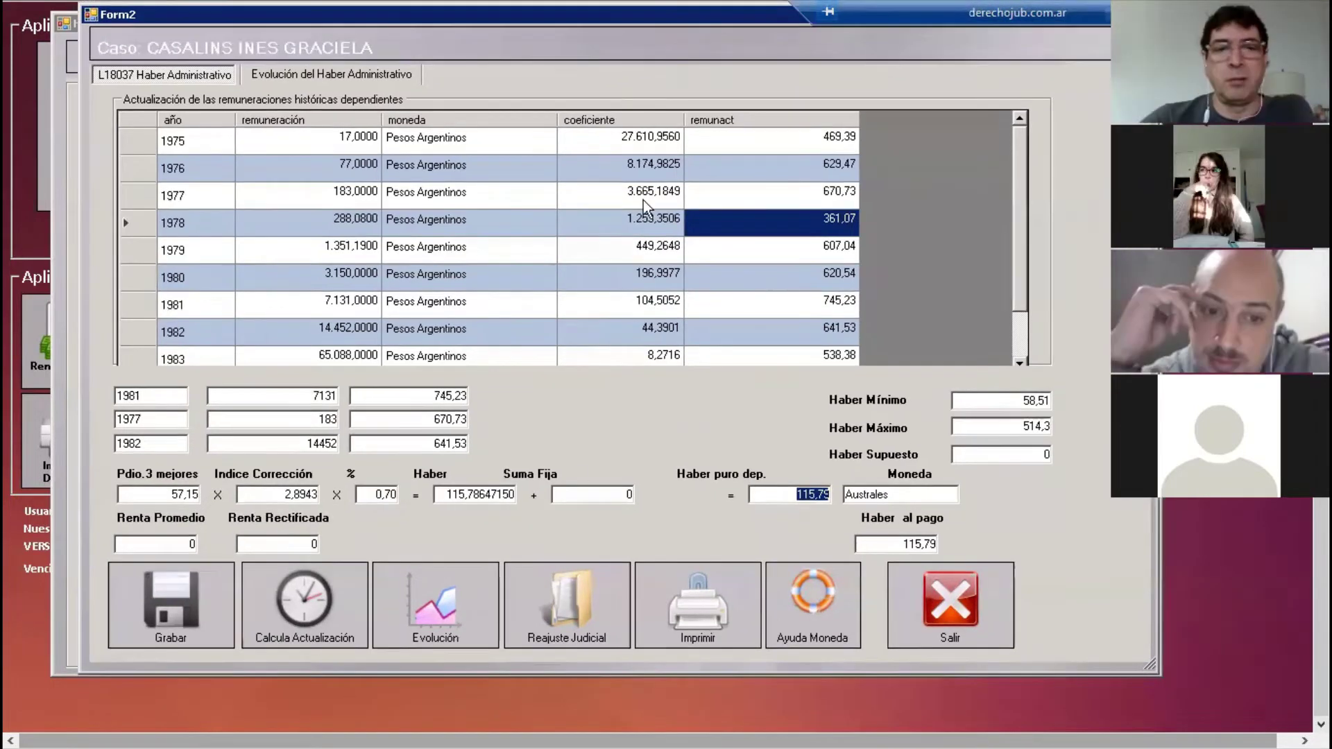
Step: Generate the month-by-month evolution of the administrative benefit and review it from July 2021 back to 2007
{"action": "left_click", "coordinate": [465, 629]}
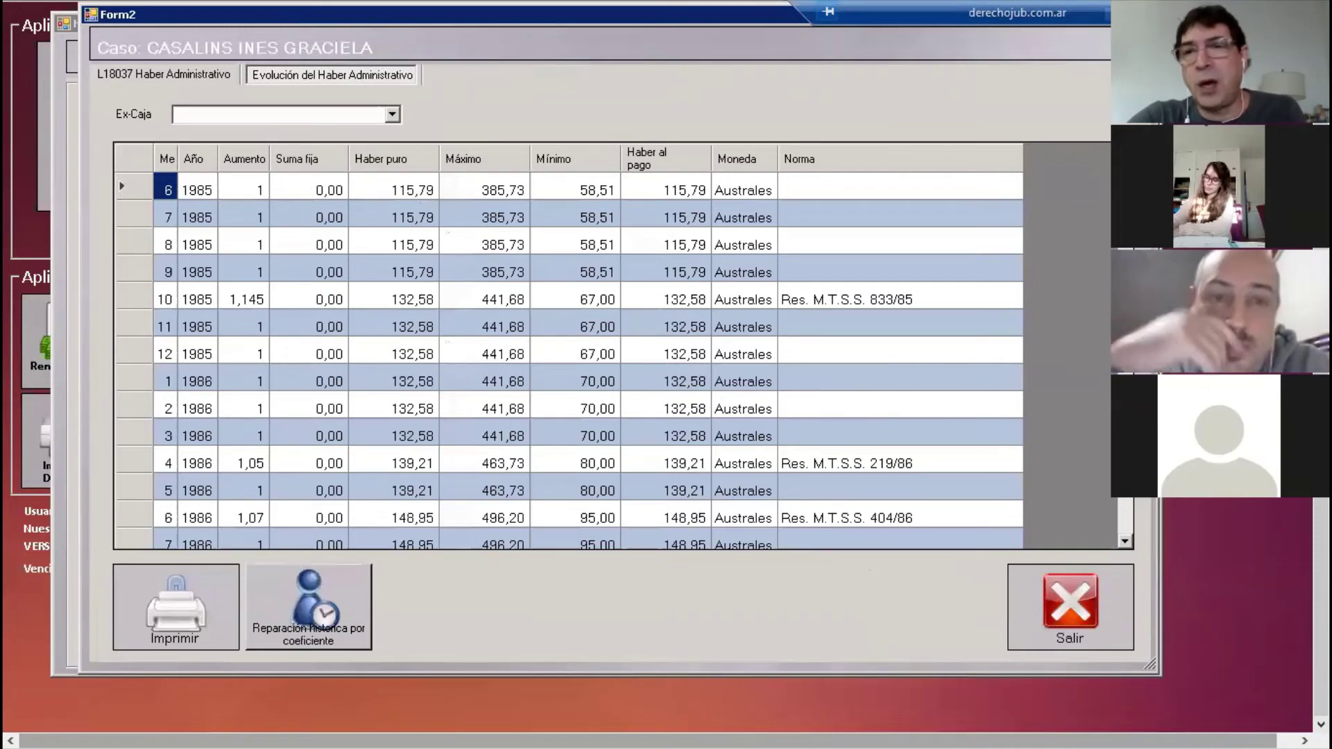
{"action": "left_click_drag", "start_coordinate": [1125, 182], "coordinate": [1121, 538]}
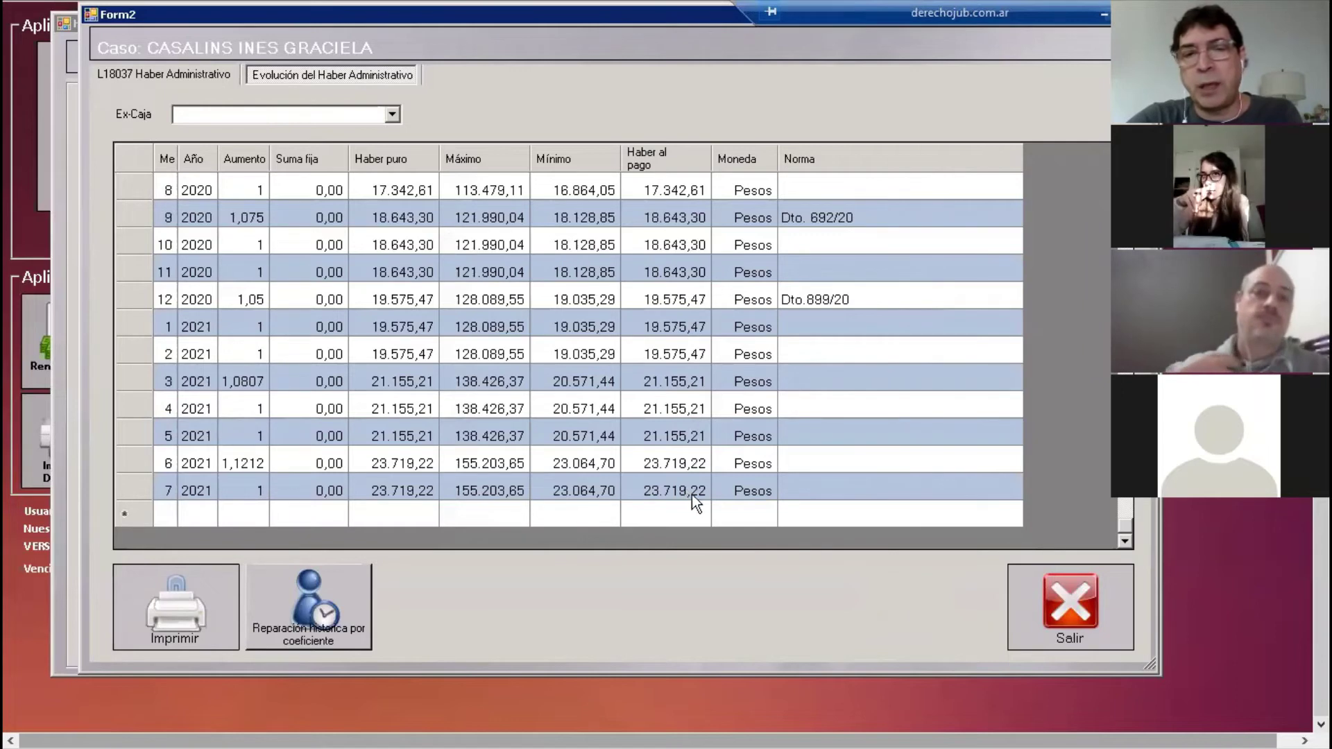
{"action": "scroll", "coordinate": [1122, 357], "scroll_direction": "up", "scroll_amount": 5}
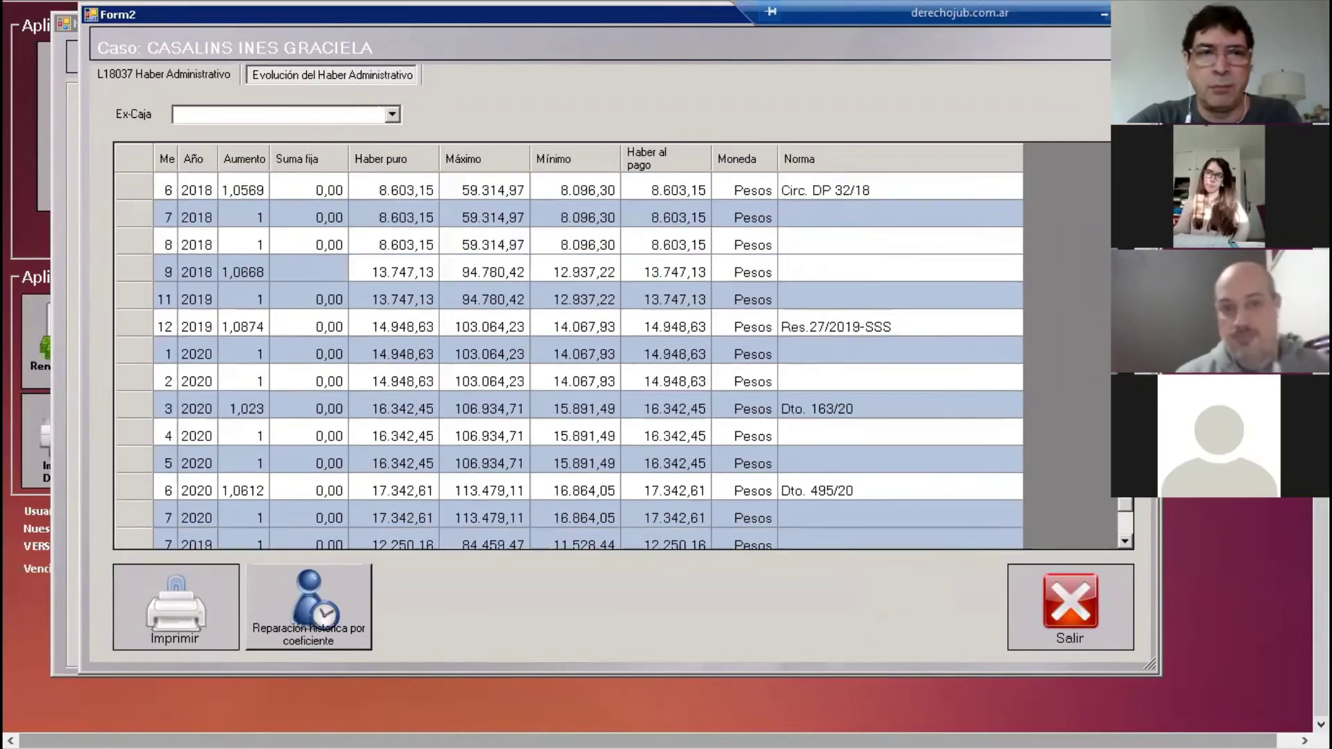
{"action": "scroll", "coordinate": [1121, 358], "scroll_direction": "up", "scroll_amount": 15}
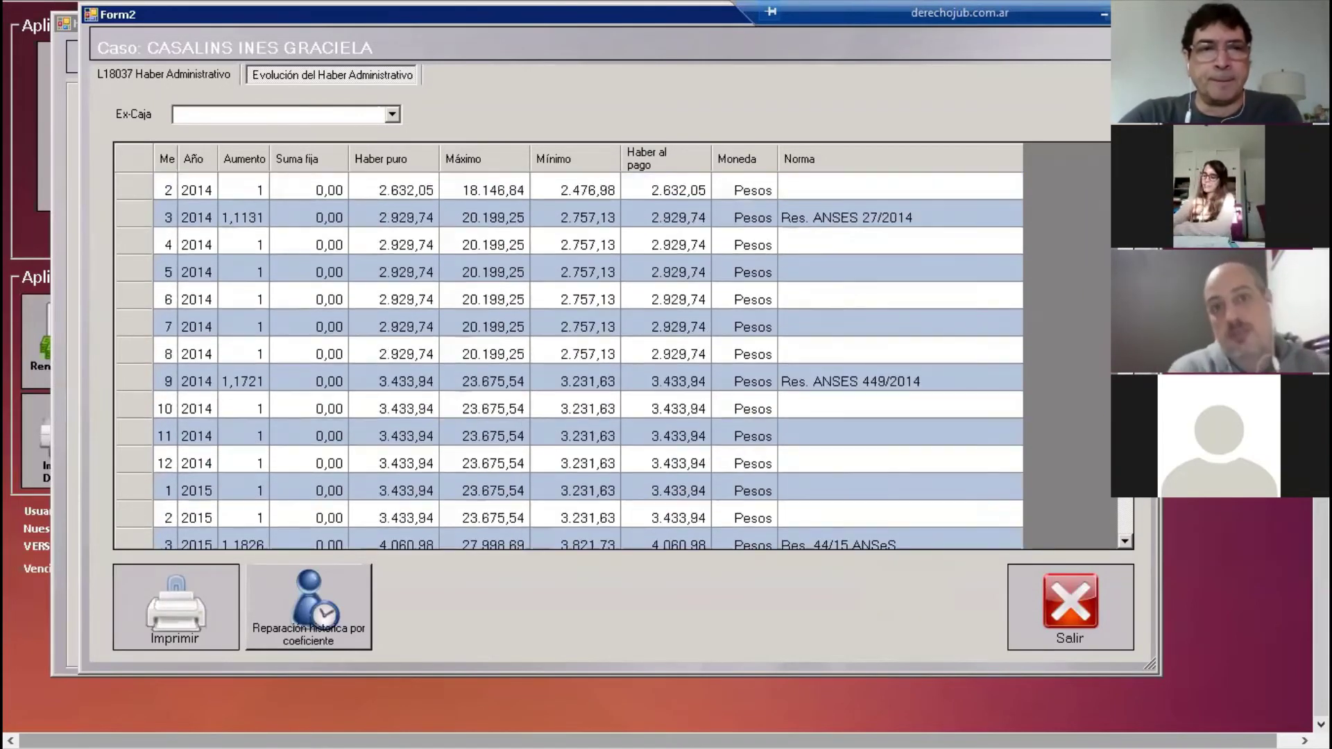
{"action": "scroll", "coordinate": [1121, 357], "scroll_direction": "up", "scroll_amount": 4}
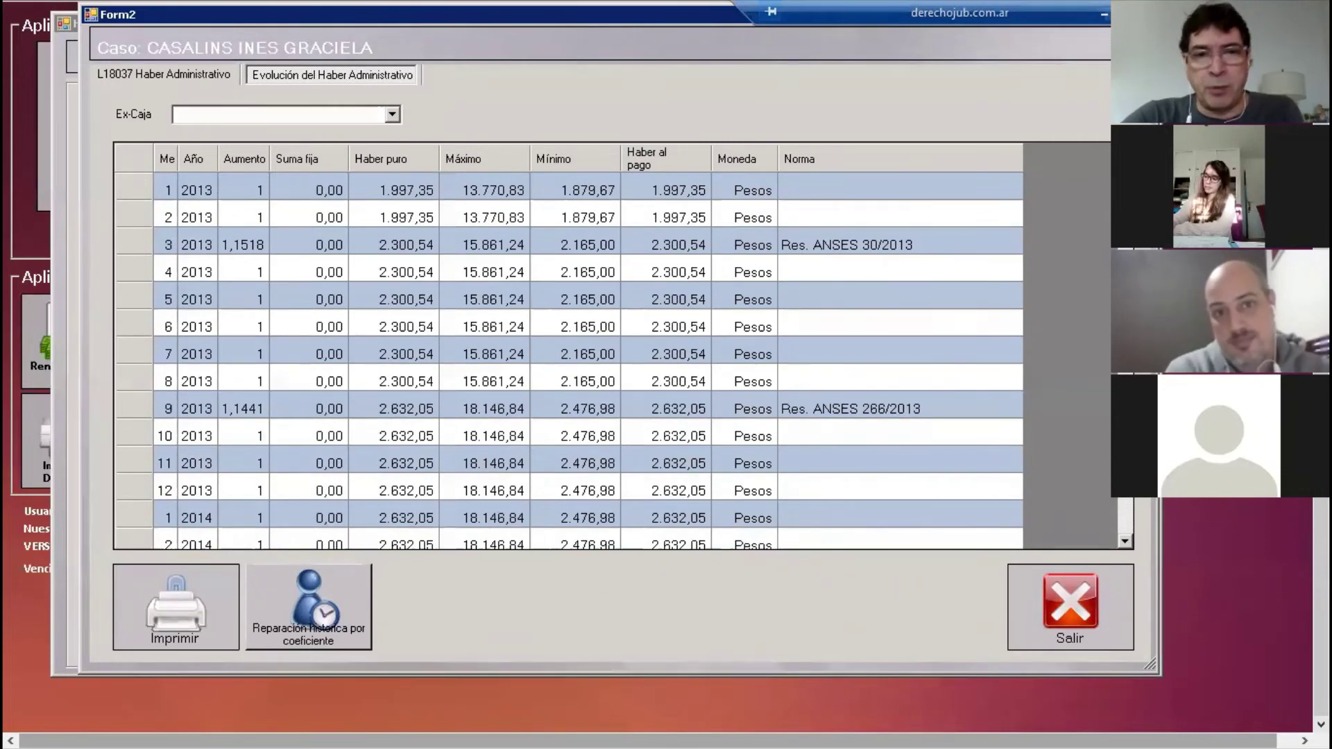
{"action": "scroll", "coordinate": [588, 360], "scroll_direction": "up", "scroll_amount": 20}
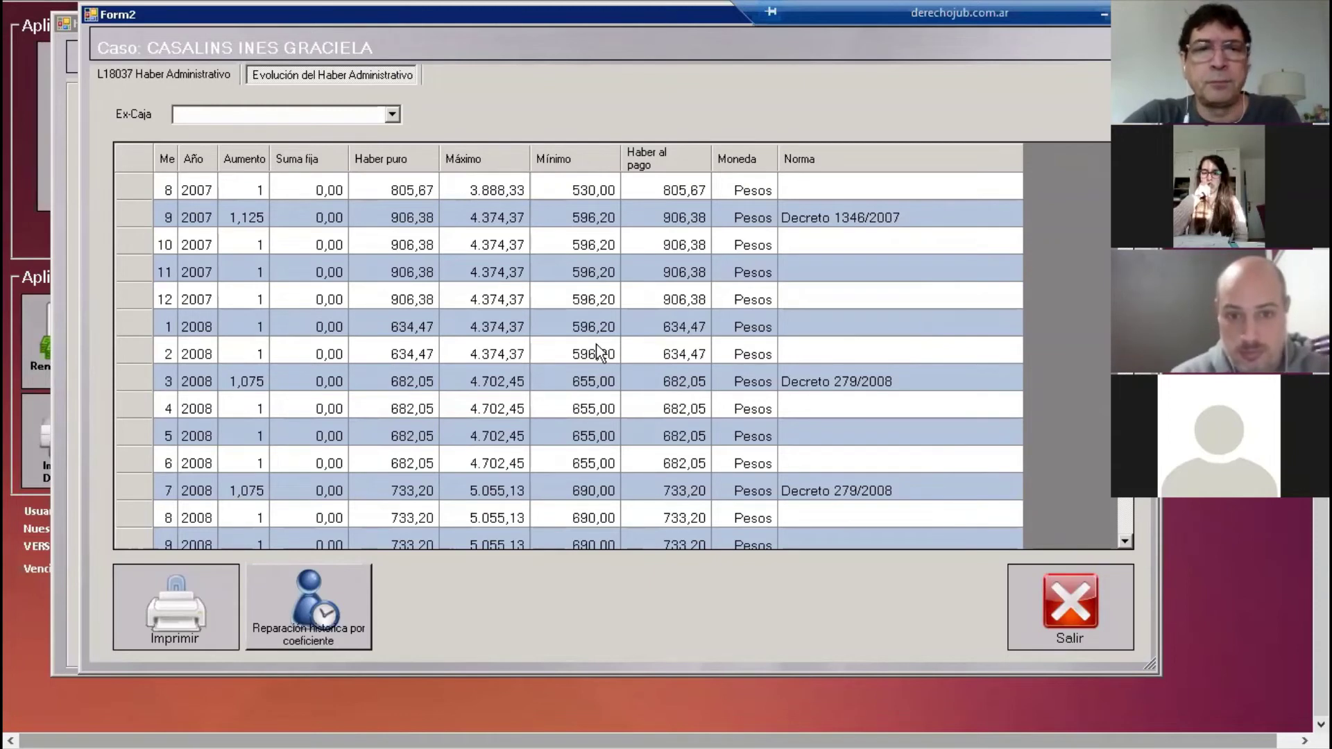
Step: Compare the pure, minimum and payable benefit amounts around the change from December 2007 to January 2008
{"action": "left_click", "coordinate": [421, 304]}
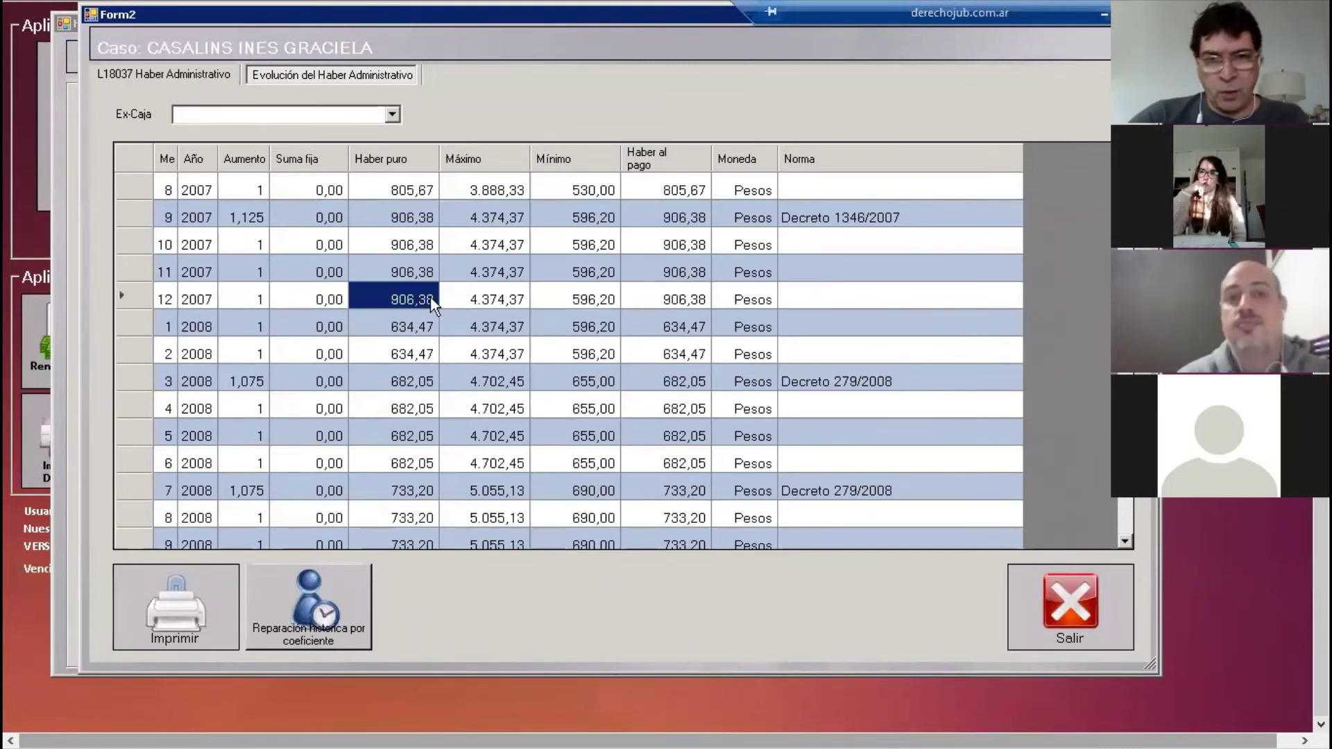
{"action": "left_click", "coordinate": [607, 304]}
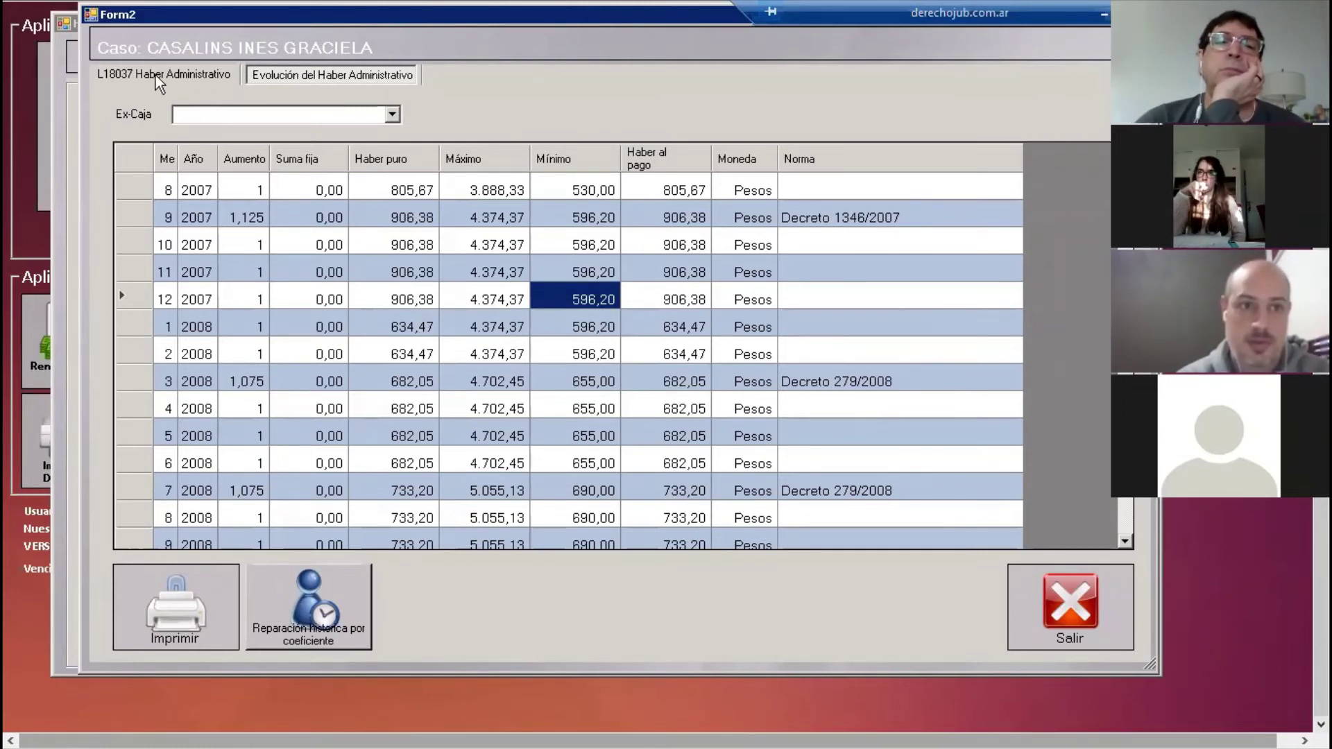
{"action": "left_click", "coordinate": [689, 278]}
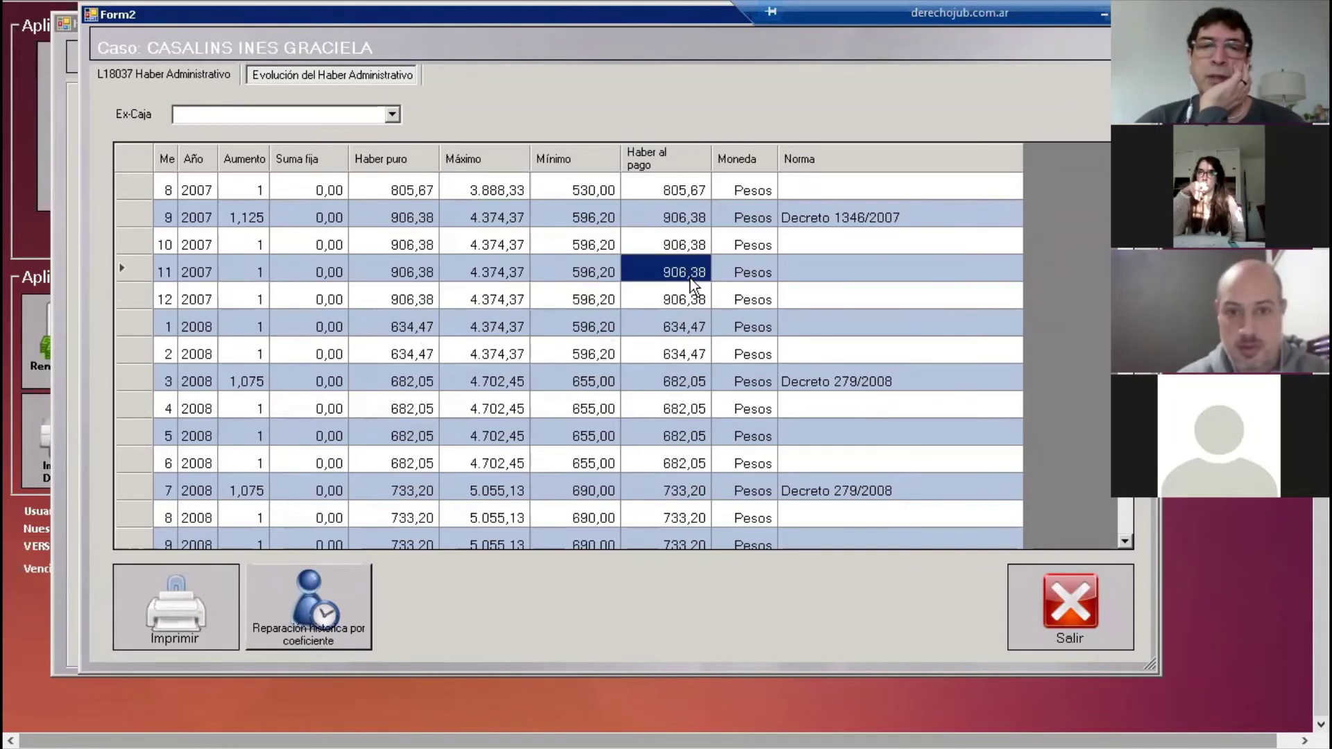
{"action": "left_click", "coordinate": [697, 297]}
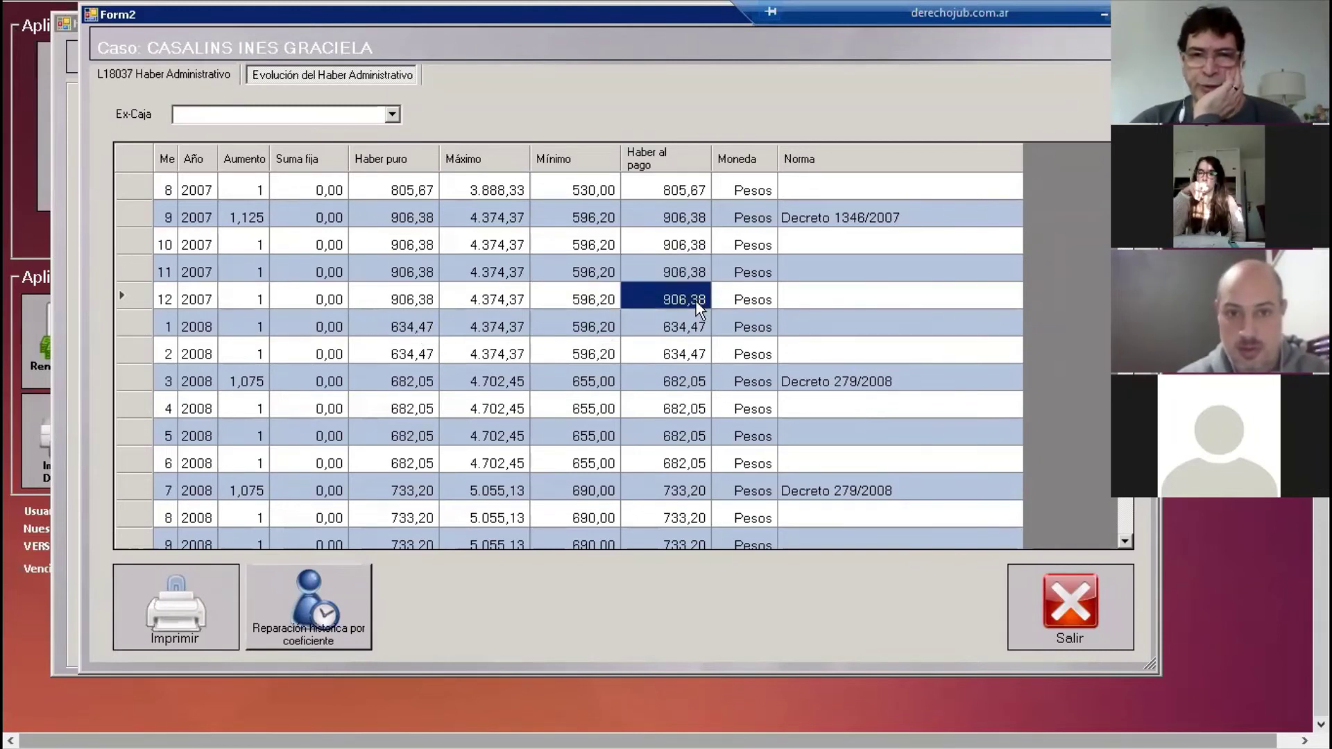
{"action": "left_click", "coordinate": [698, 324]}
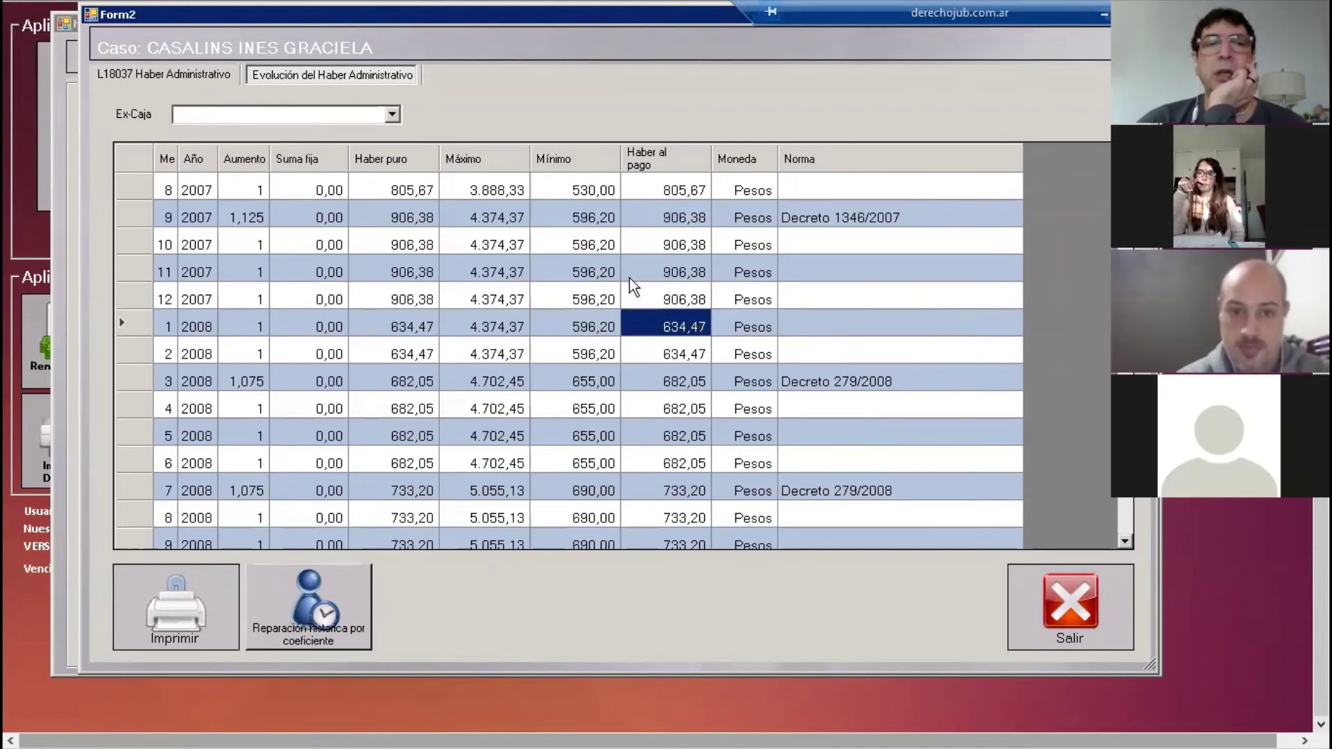
Step: Return to the Law 18.037 administrative benefit calculation and run its judicial readjustment
{"action": "left_click", "coordinate": [161, 75]}
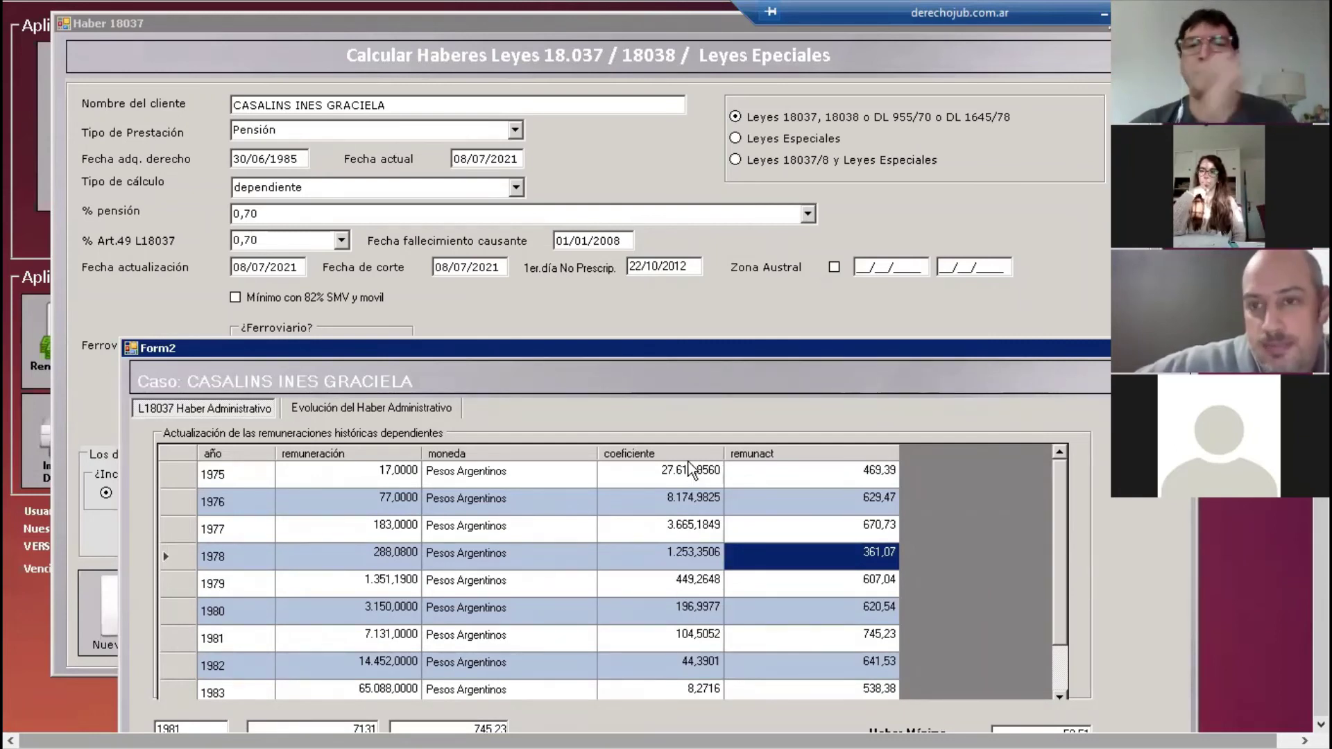
{"action": "left_click_drag", "start_coordinate": [665, 356], "coordinate": [634, 79]}
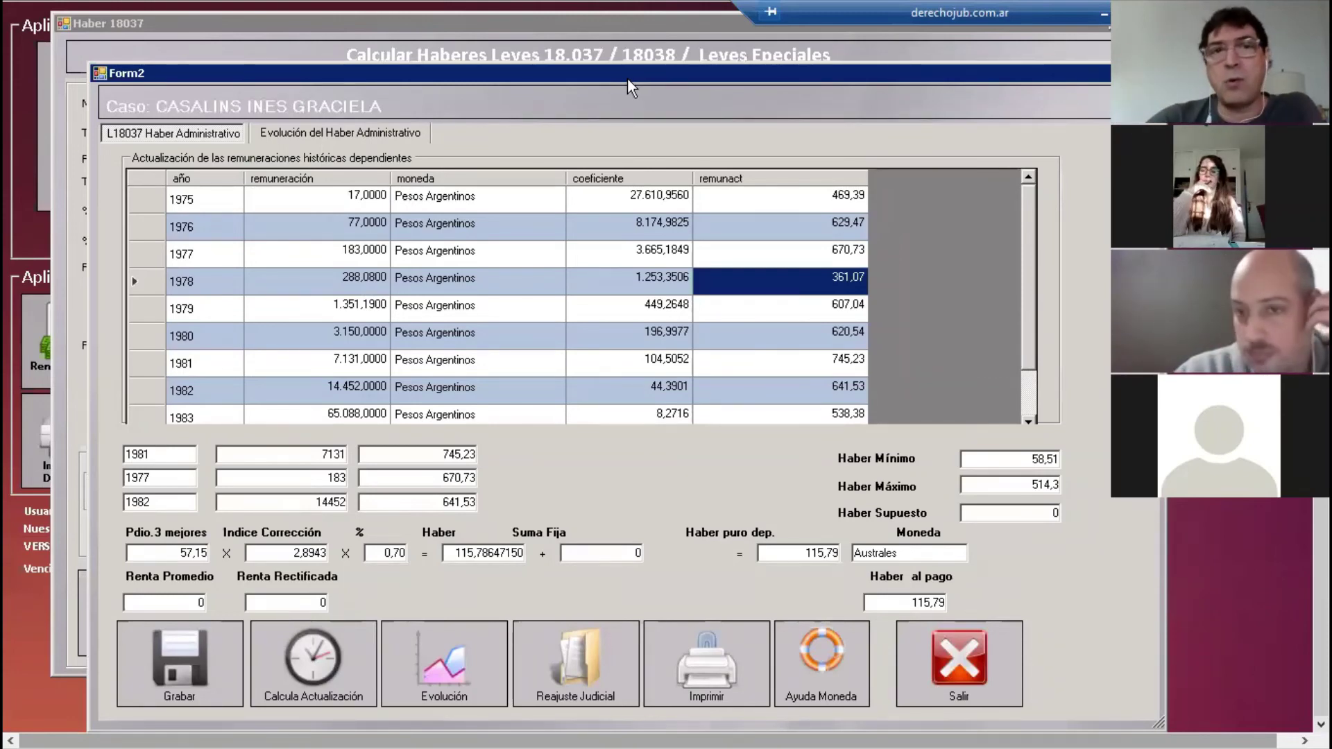
{"action": "left_click_drag", "start_coordinate": [627, 78], "coordinate": [614, 11]}
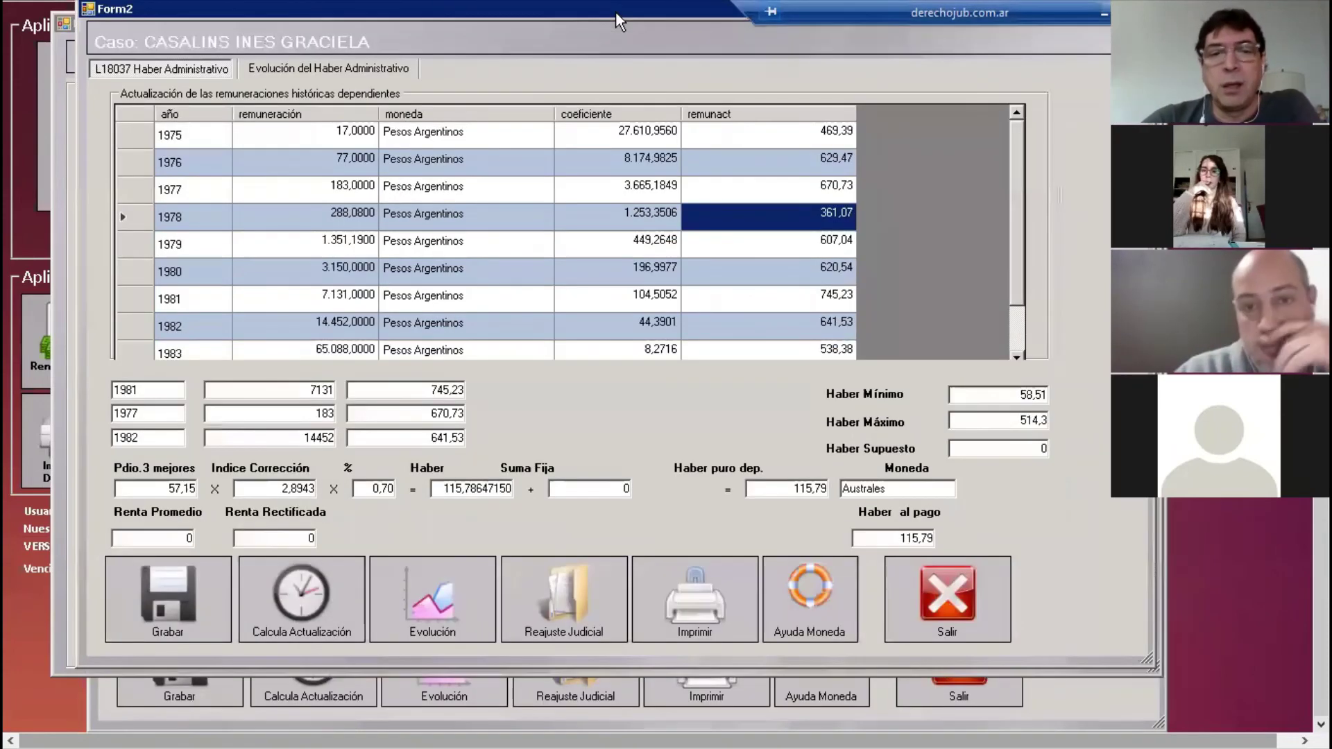
{"action": "left_click", "coordinate": [593, 612]}
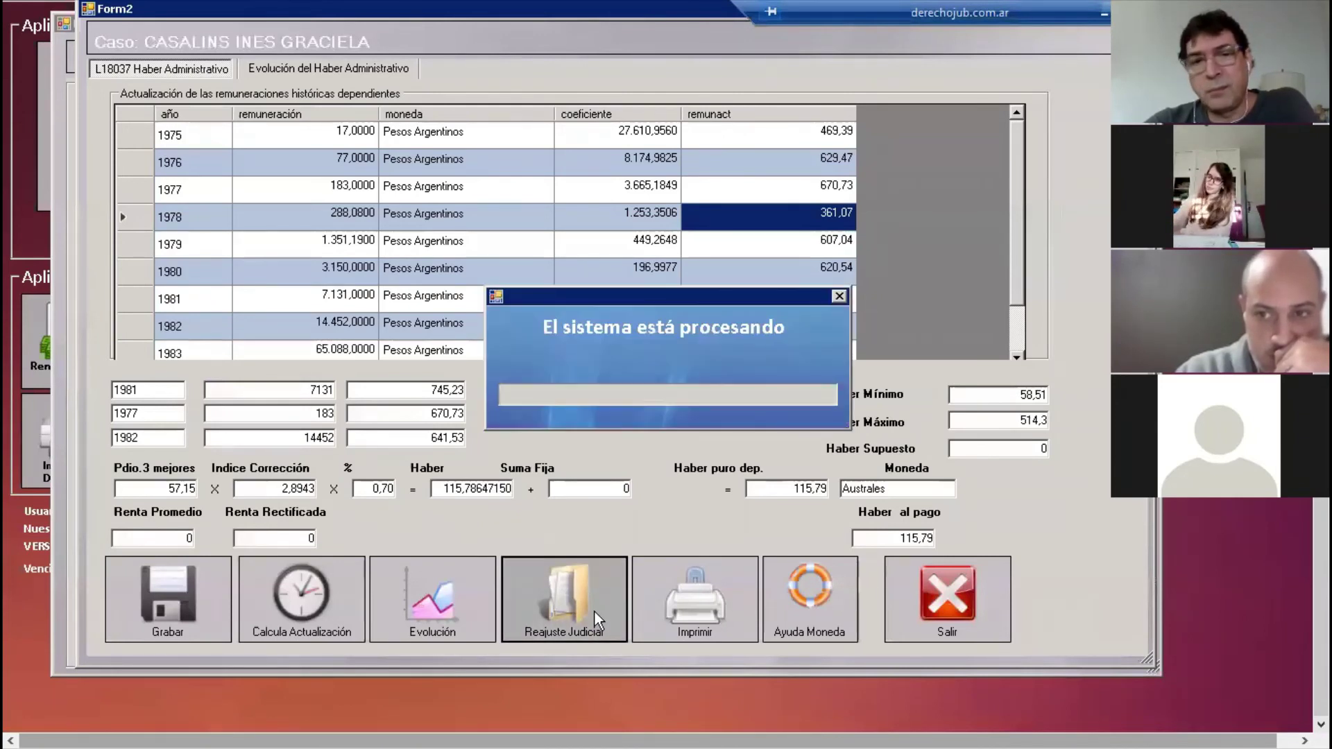